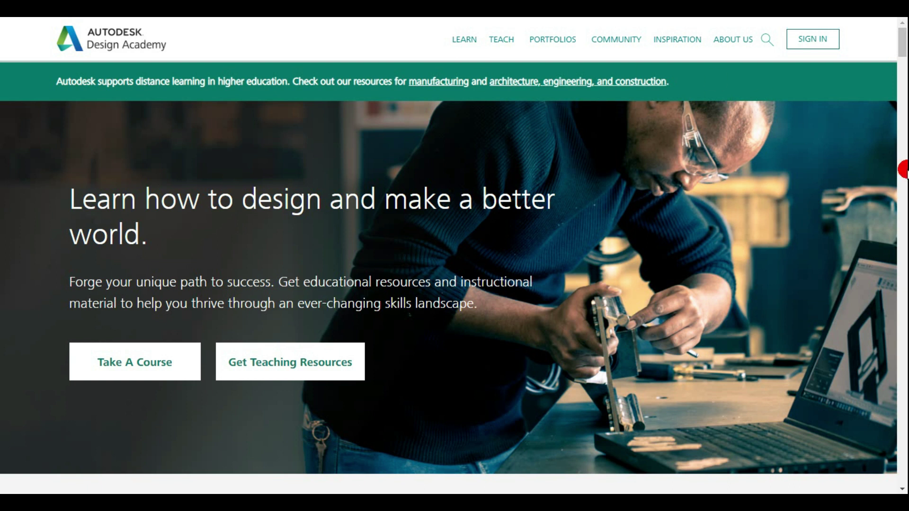
mouse_move(902, 51)
mouse_down()
mouse_move(901, 76)
mouse_move(903, 40)
mouse_up()
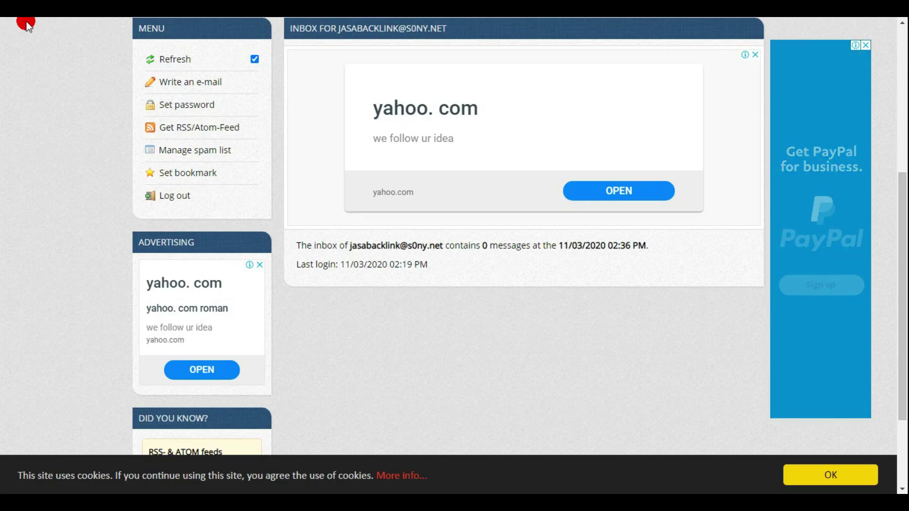
drag(349, 246, 408, 245)
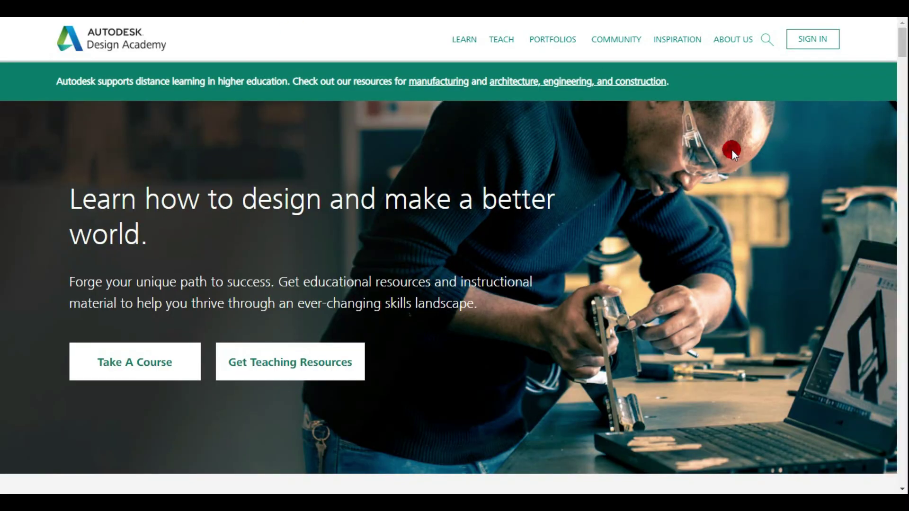
mouse_move(900, 42)
mouse_down()
mouse_move(902, 77)
mouse_move(901, 44)
mouse_up()
drag(901, 85, 900, 28)
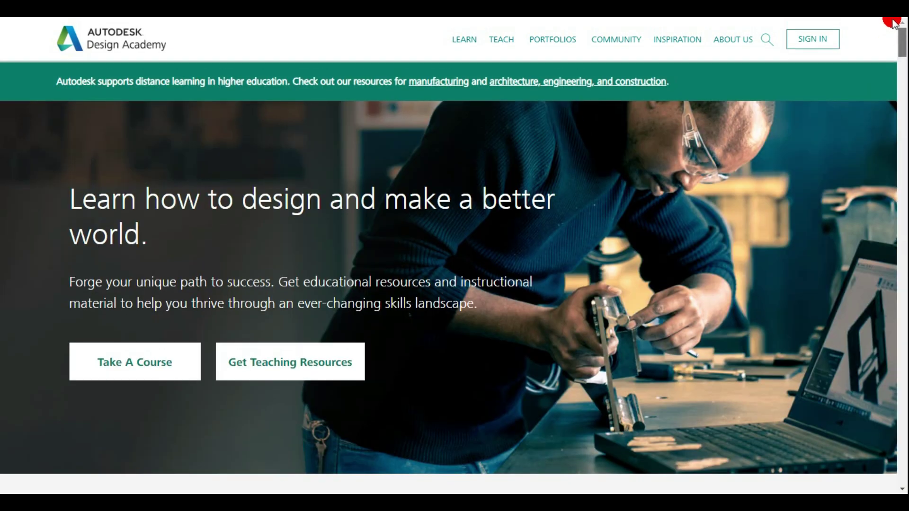
Step: Start creating an Autodesk Education account and set the educational institution's country to Indonesia
click(815, 38)
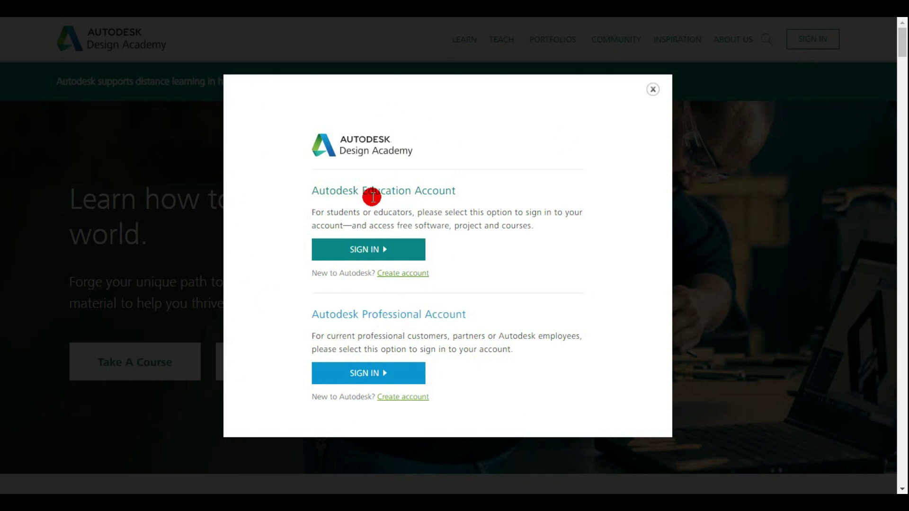
click(400, 274)
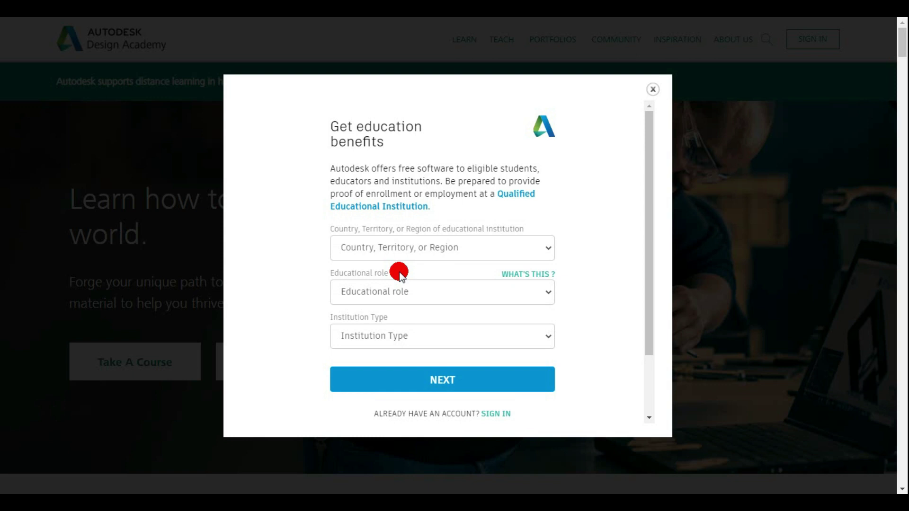
click(539, 248)
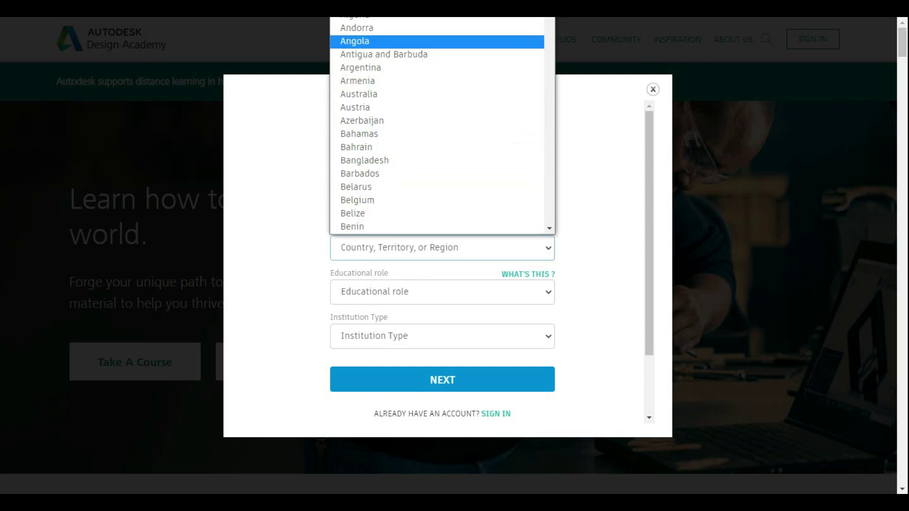
drag(546, 23, 534, 85)
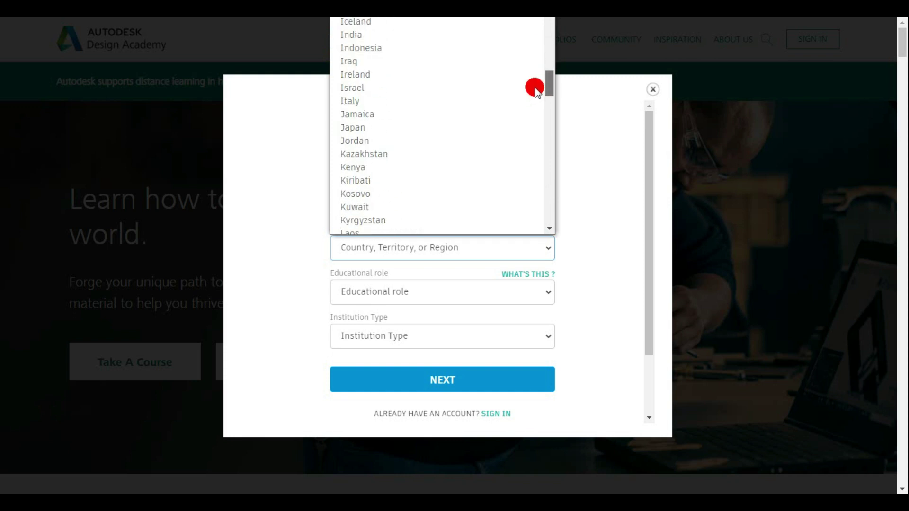
click(427, 47)
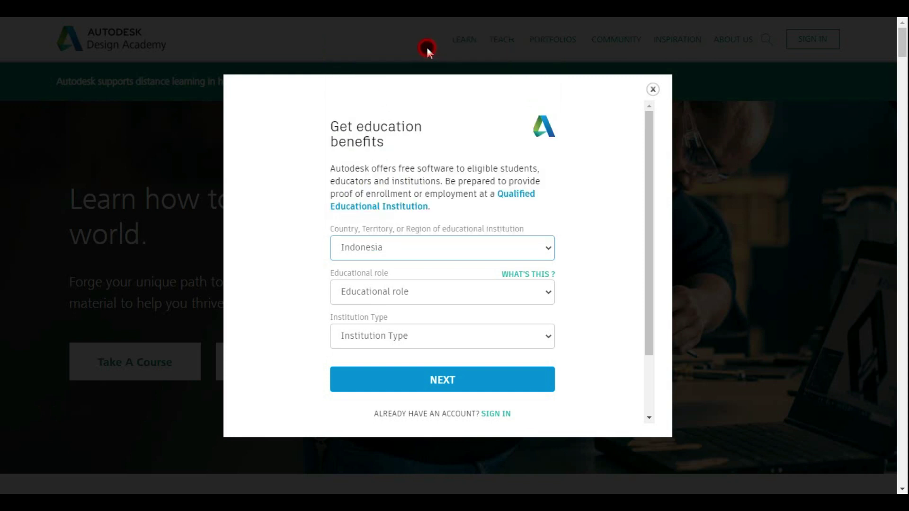
Step: Set the educational role to Student and the institution type to University/Post-Secondary
click(548, 296)
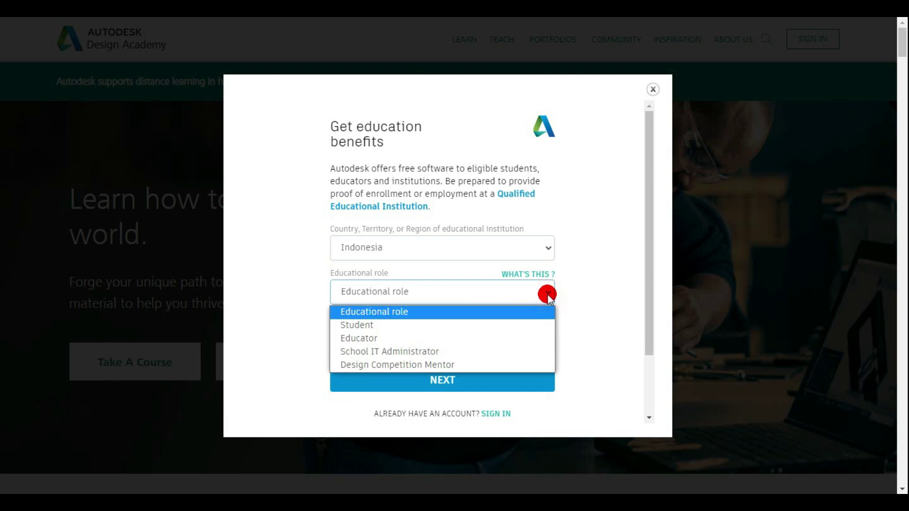
click(533, 326)
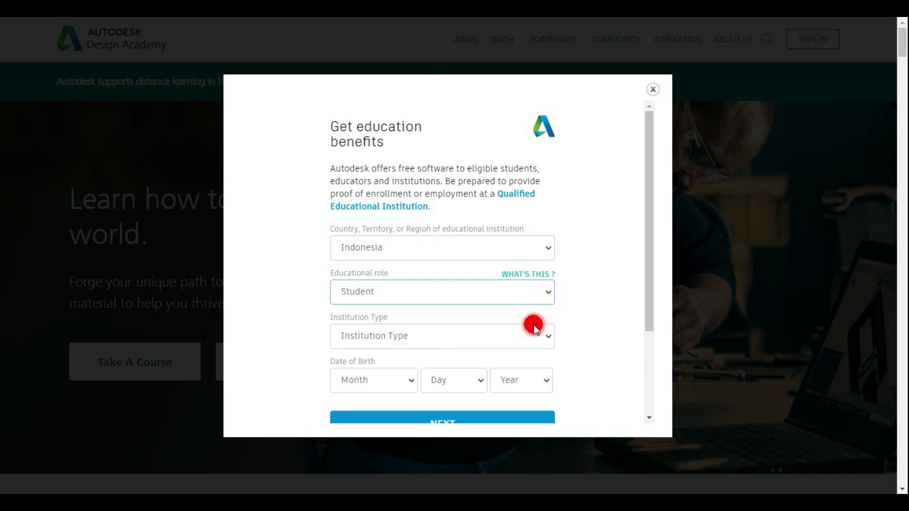
drag(653, 291, 654, 351)
click(546, 256)
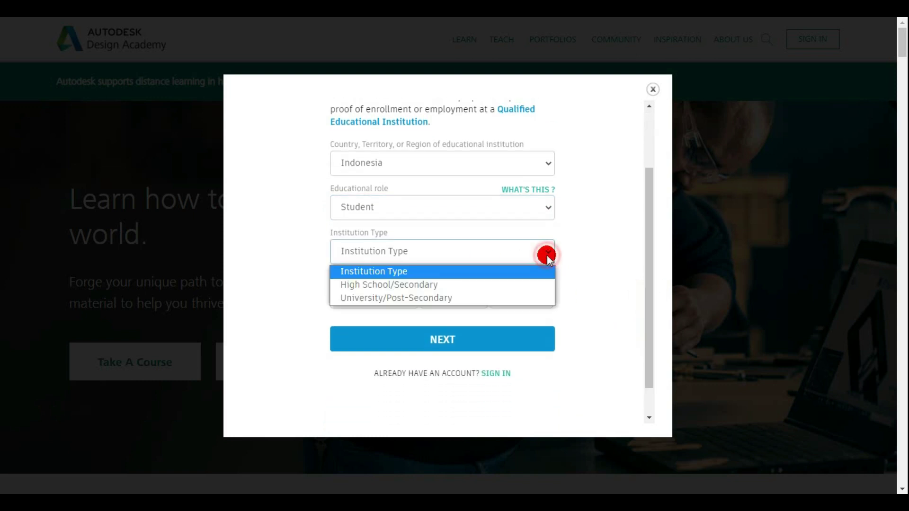
click(502, 299)
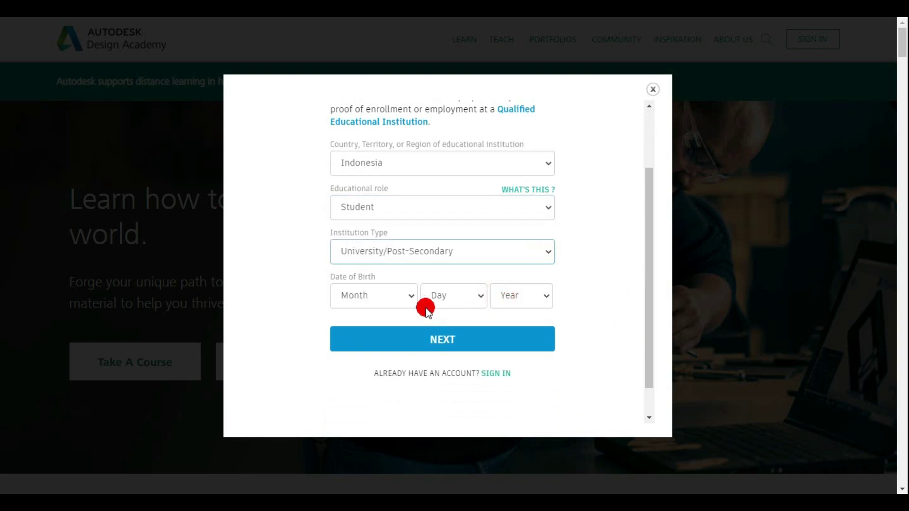
Step: Fill in the date of birth and proceed to the account details form
click(408, 297)
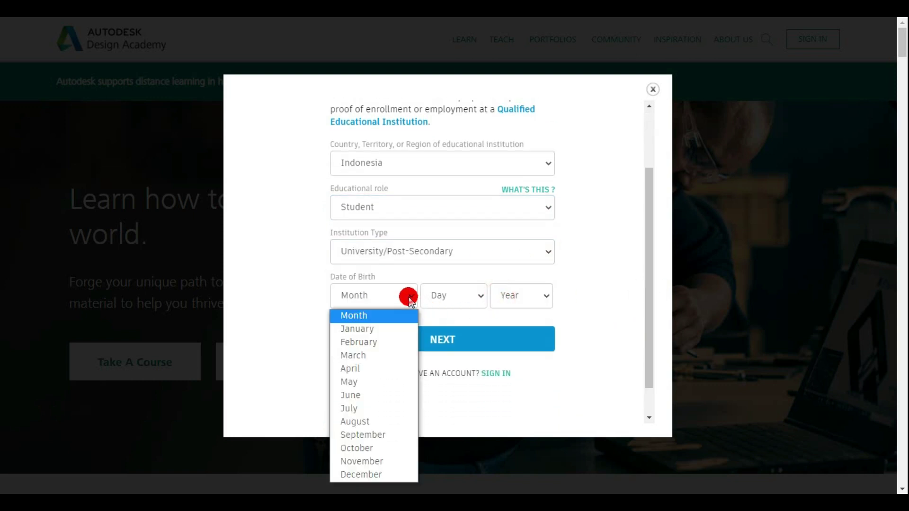
click(371, 341)
click(479, 293)
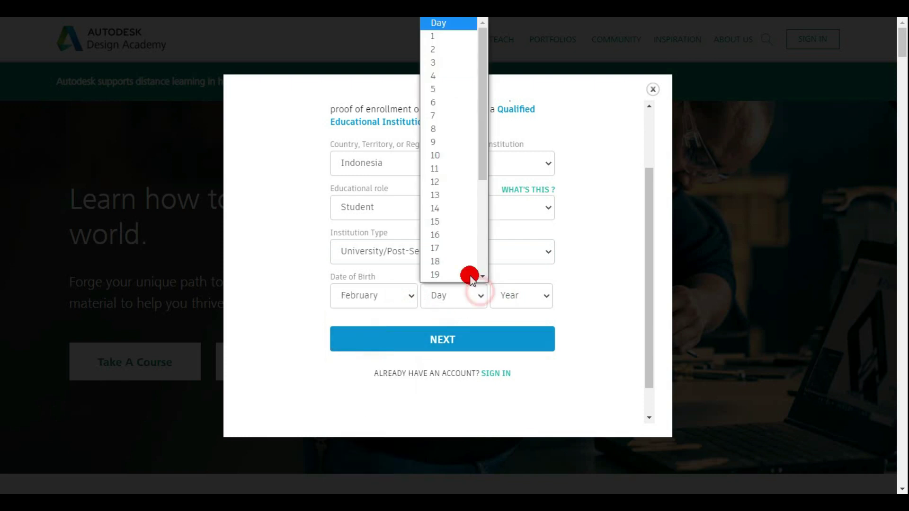
click(451, 208)
click(539, 295)
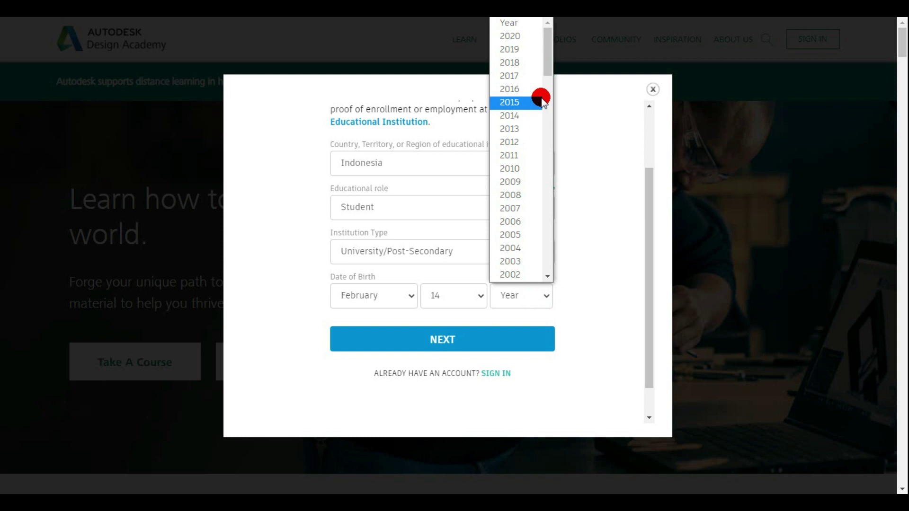
drag(550, 57, 554, 85)
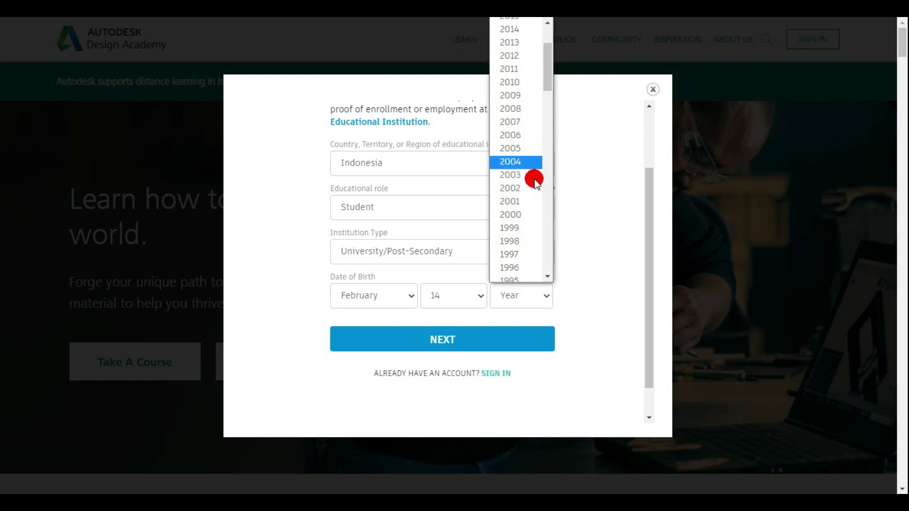
click(525, 214)
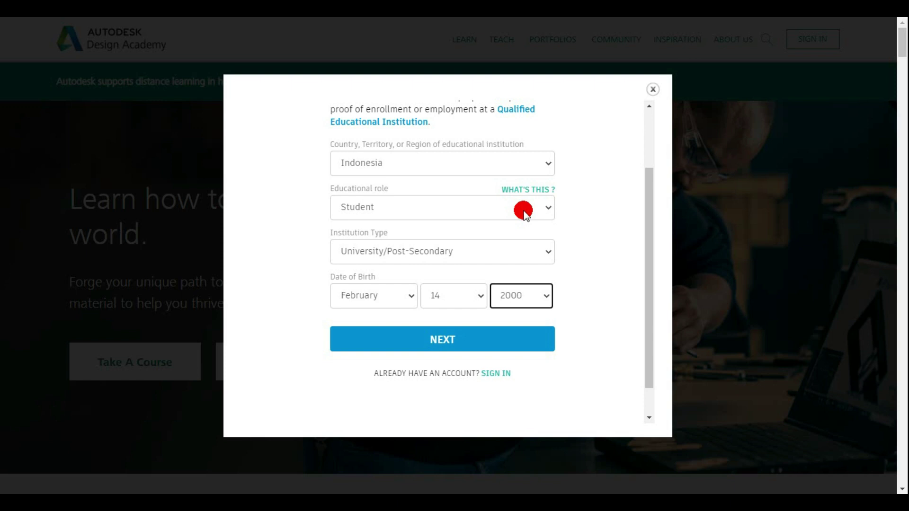
click(436, 338)
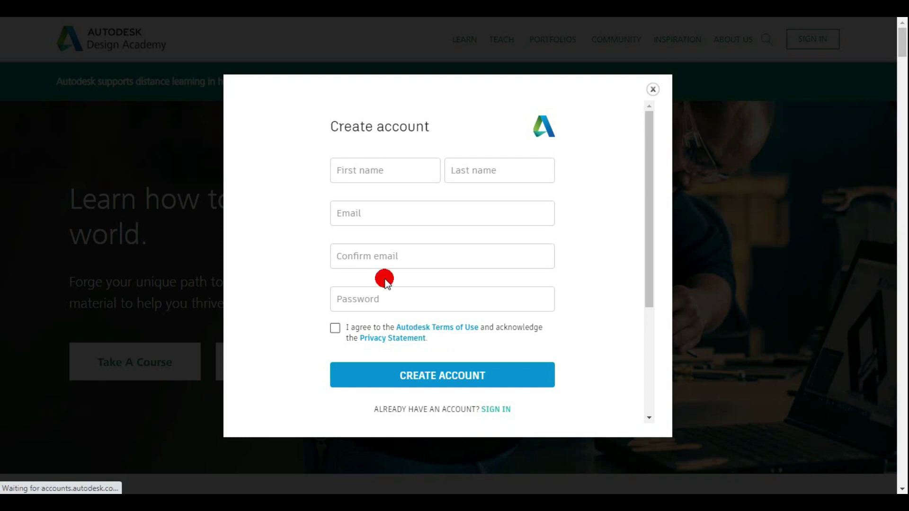
Step: Enter the first name and last name for the new account
click(391, 167)
text(backlink)
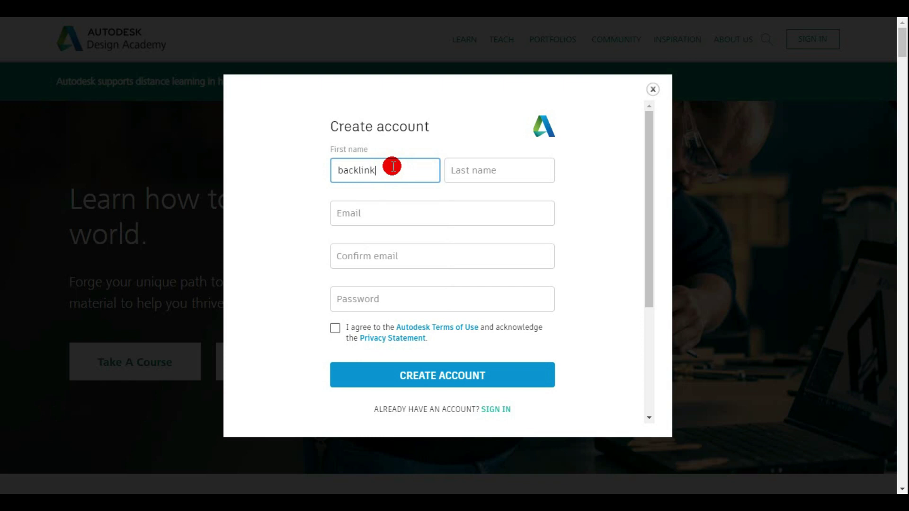
click(457, 170)
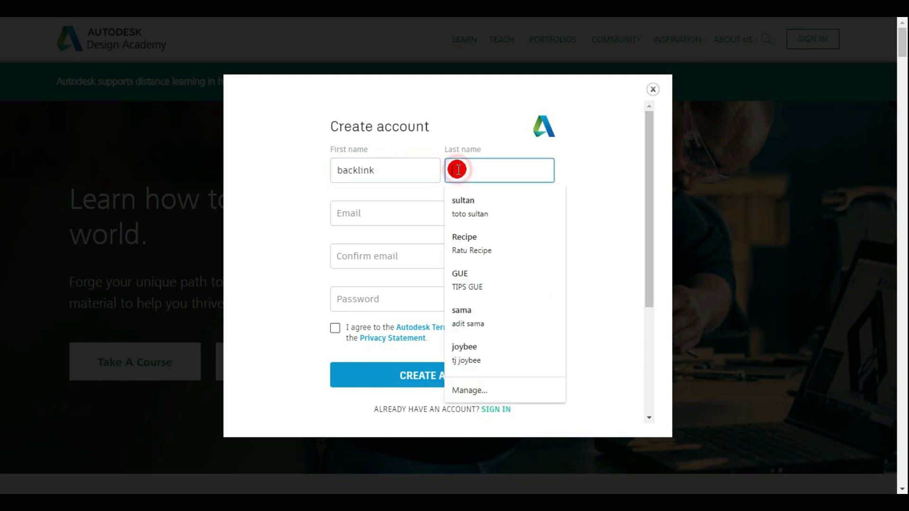
text(profile)
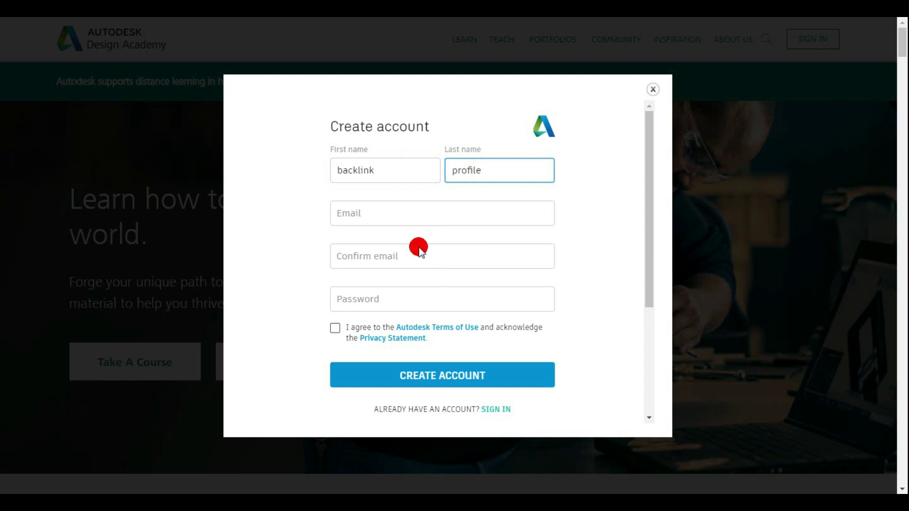
click(393, 215)
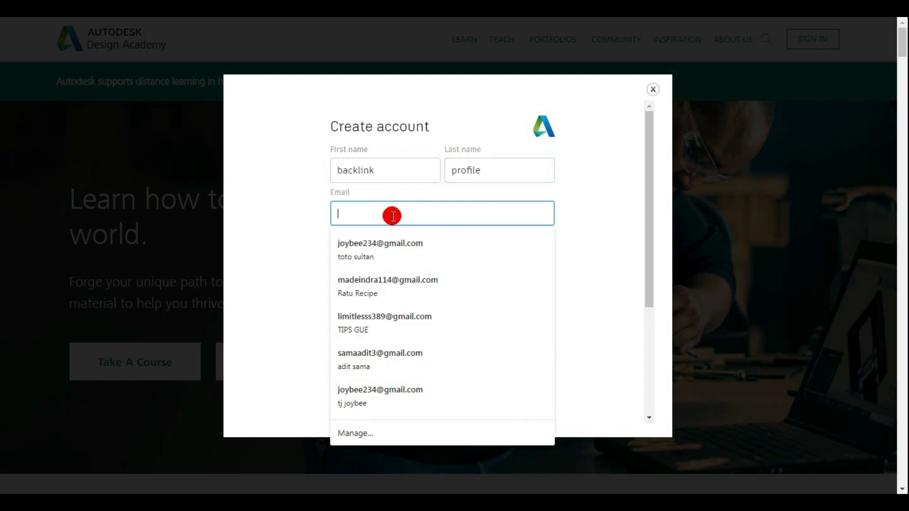
key(ctrl+v)
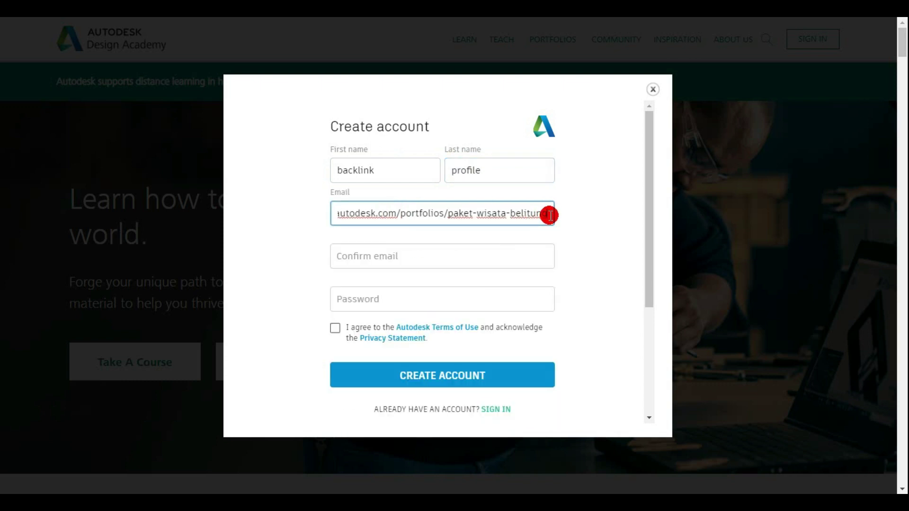
drag(548, 214, 301, 218)
text(https://)
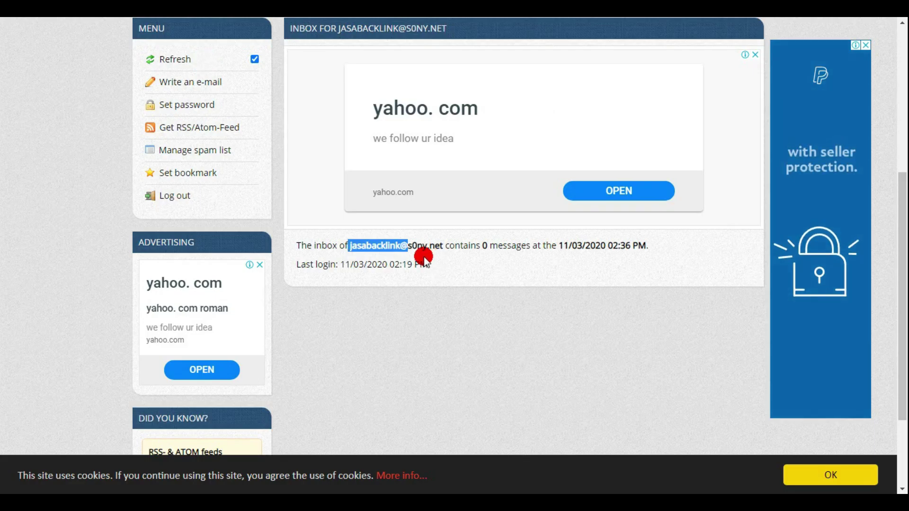
Step: Copy the temporary e-mail address from the Tempr.email inbox and paste it as both the account's e-mail and its confirmation
click(491, 278)
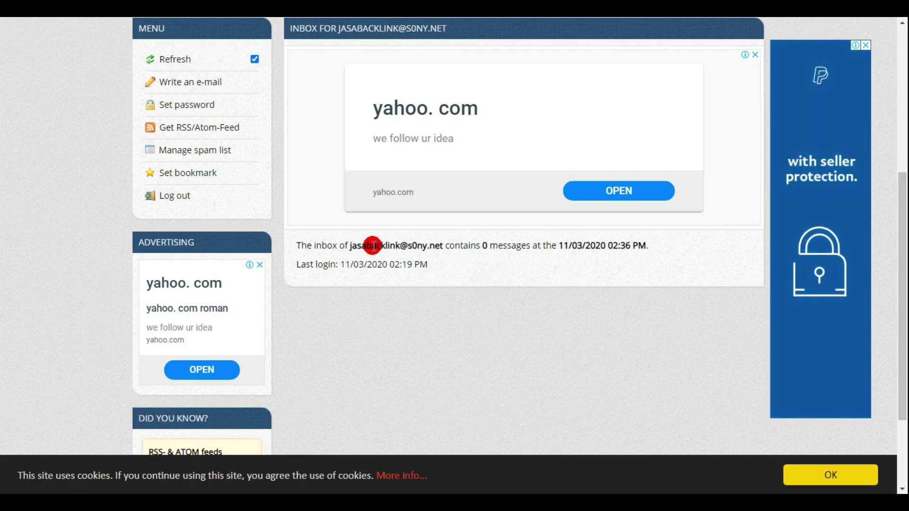
drag(351, 246, 443, 245)
right_click(428, 247)
click(454, 255)
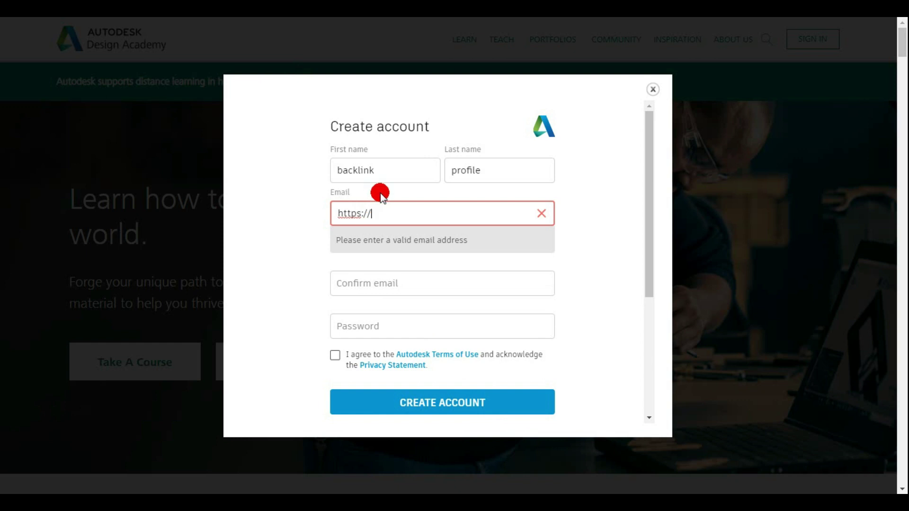
drag(398, 214, 312, 216)
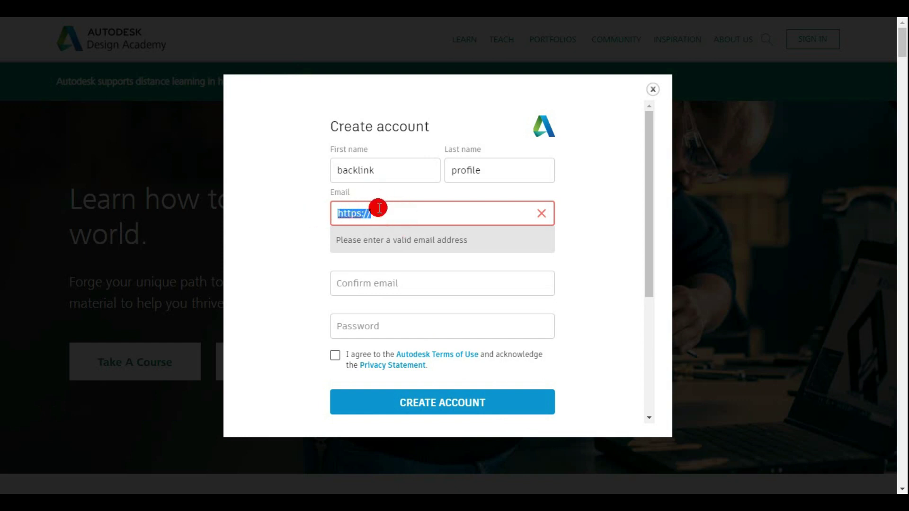
key(ctrl+v)
click(592, 236)
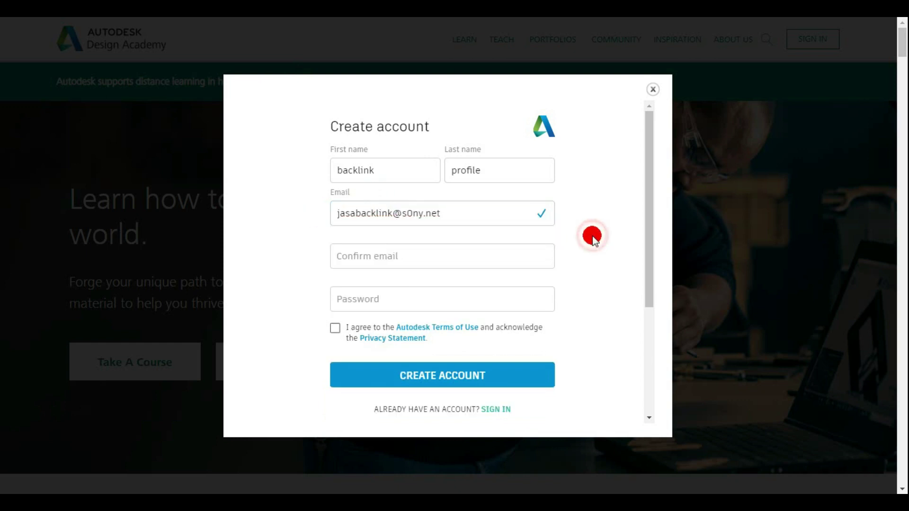
click(425, 257)
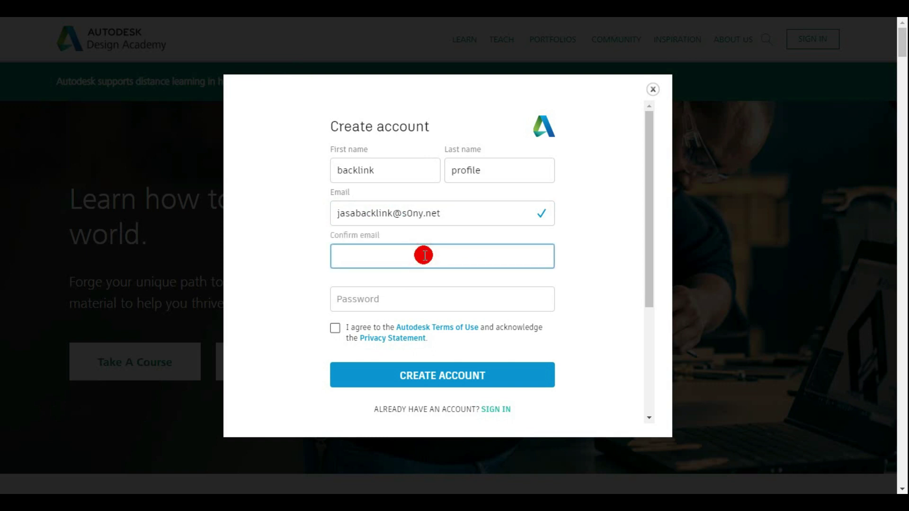
key(ctrl+v)
click(589, 283)
Step: Enter the account password, agree to the Autodesk Terms of Use, and create the account
click(405, 301)
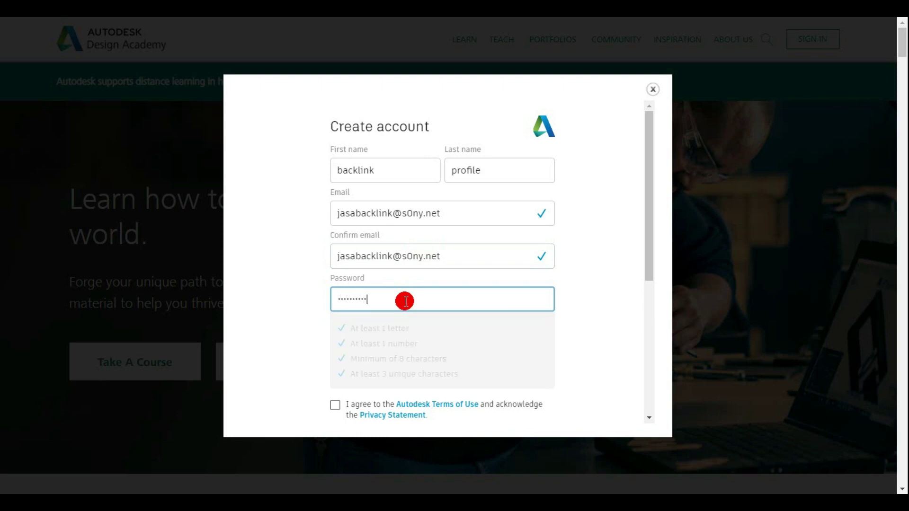
click(335, 328)
click(464, 375)
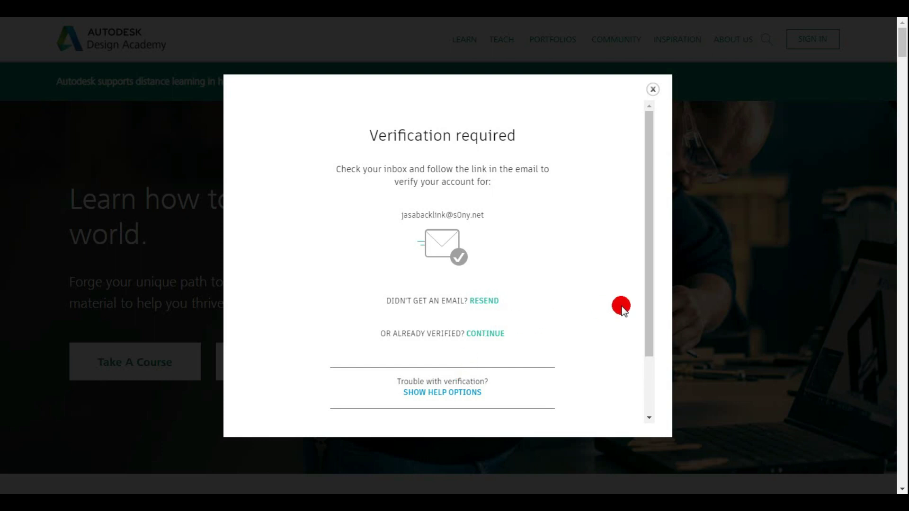
Step: Log in to the Tempr.email inbox, open the "Verify your Autodesk account" message, and follow its verification link
drag(651, 320, 648, 398)
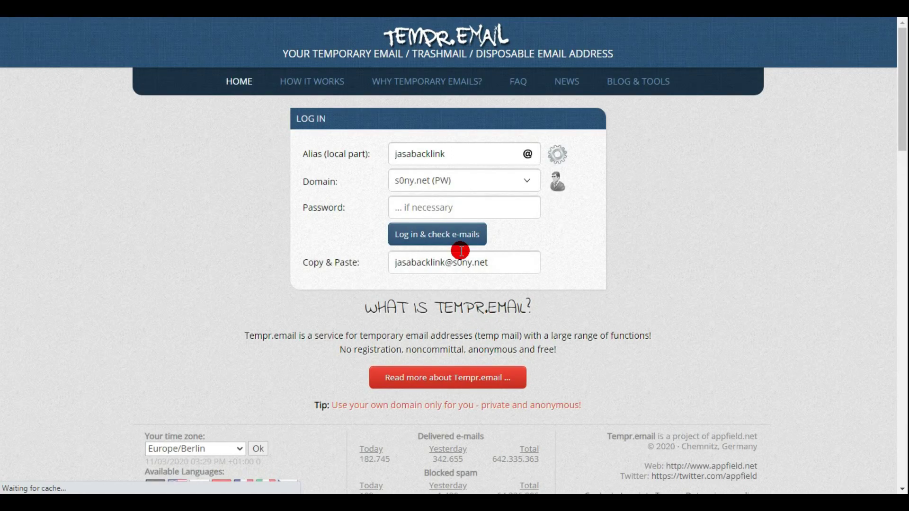
click(443, 237)
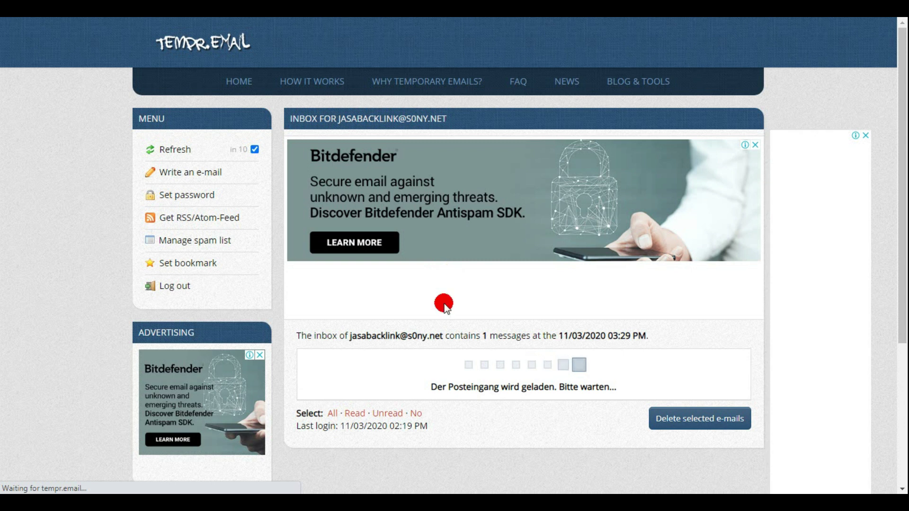
click(401, 366)
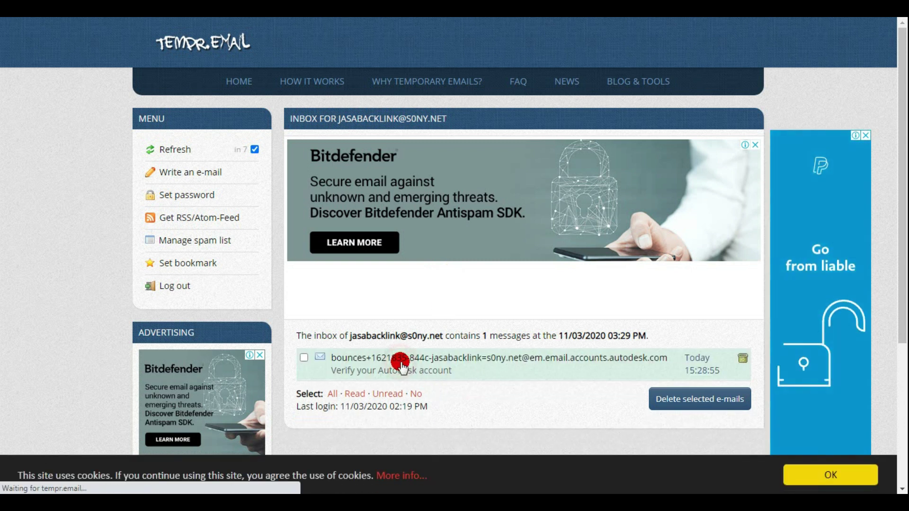
drag(904, 105, 902, 251)
click(398, 361)
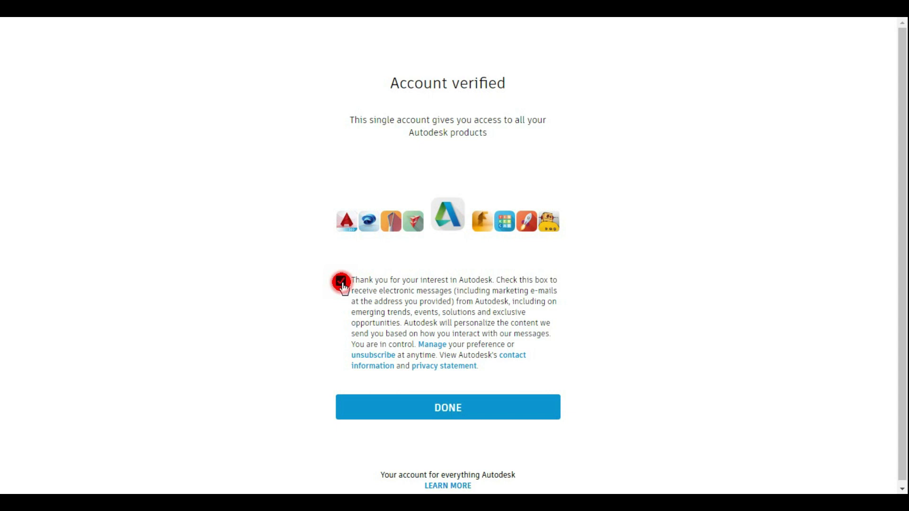
Step: Finish the account verification, search the educational institutions for "jakarta", and choose Akademi Bahasa Asing BSI Jakarta
drag(899, 220, 904, 281)
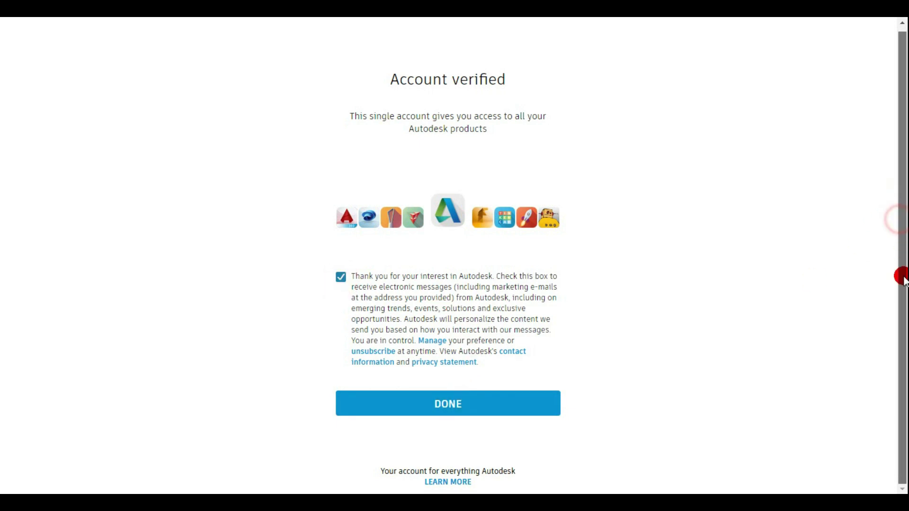
click(436, 400)
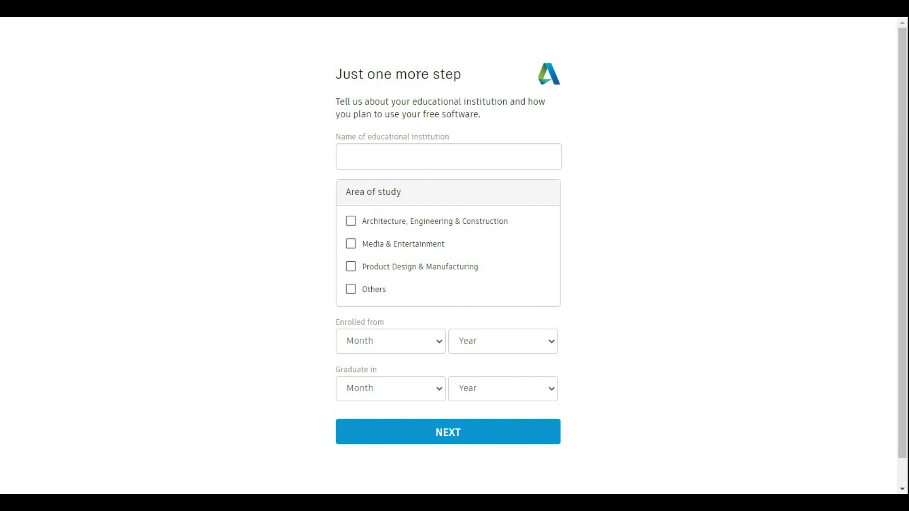
click(399, 157)
click(576, 165)
click(473, 160)
text(jakarta)
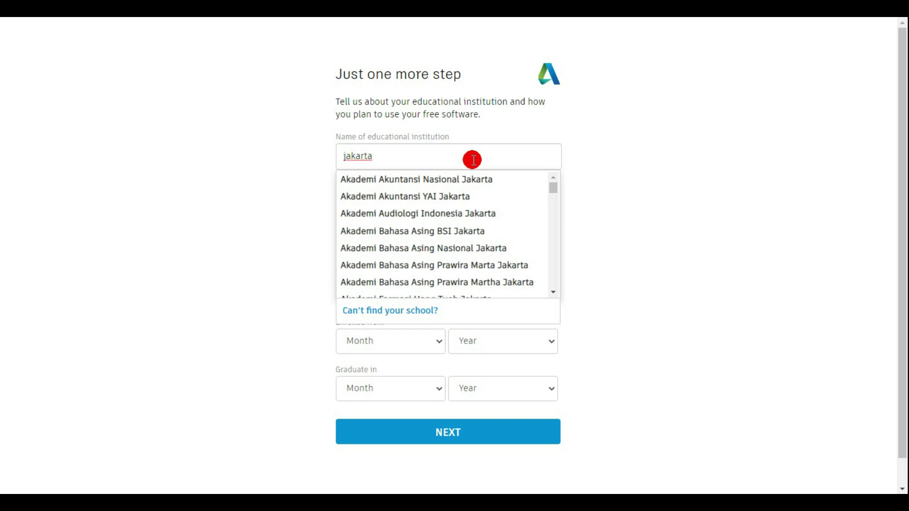
click(480, 234)
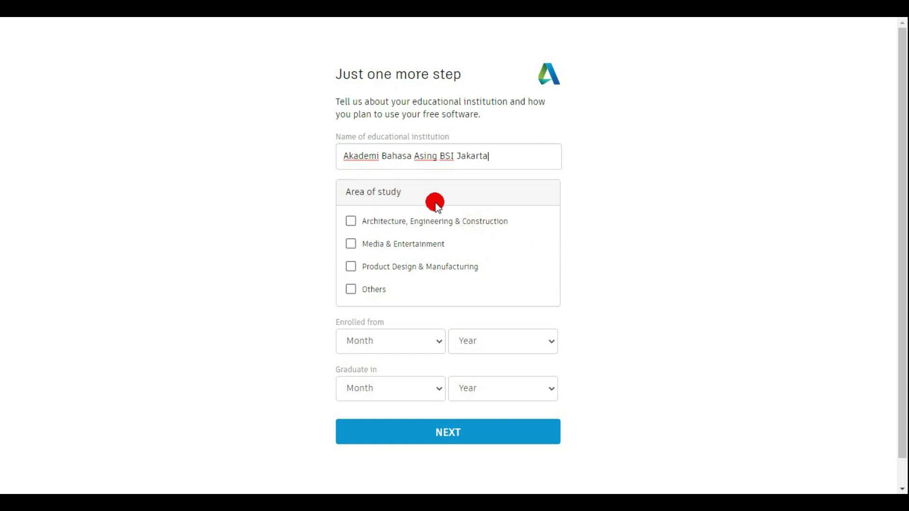
Step: Select Media & Entertainment as the area of study and set the enrollment date to June 2018
click(351, 246)
scroll(512, 358, down, 1)
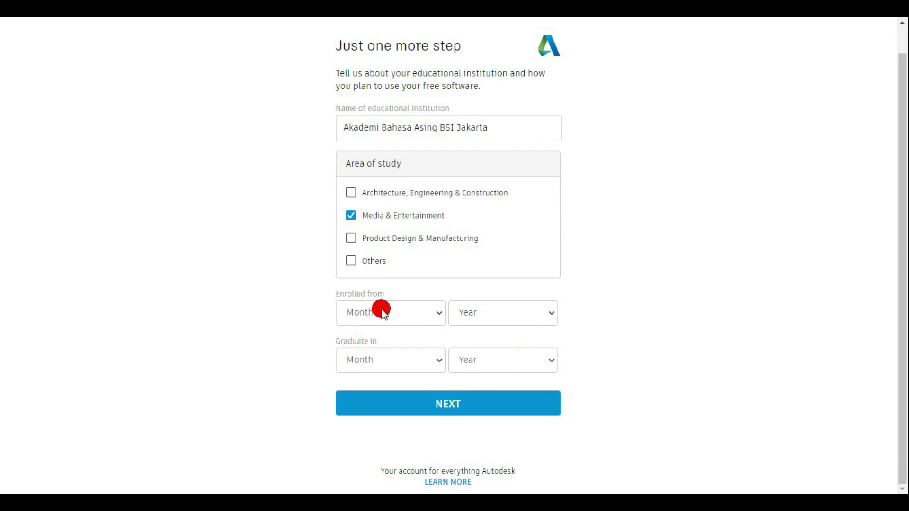
click(441, 313)
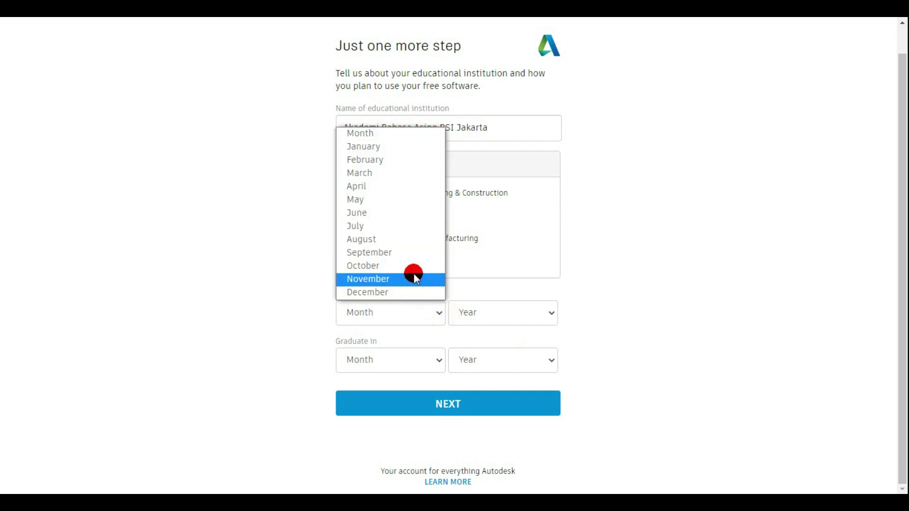
click(408, 213)
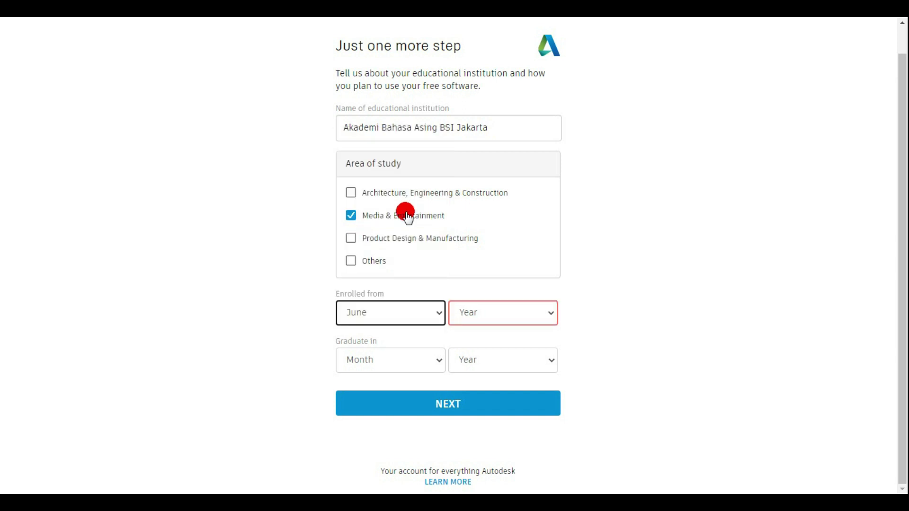
click(521, 313)
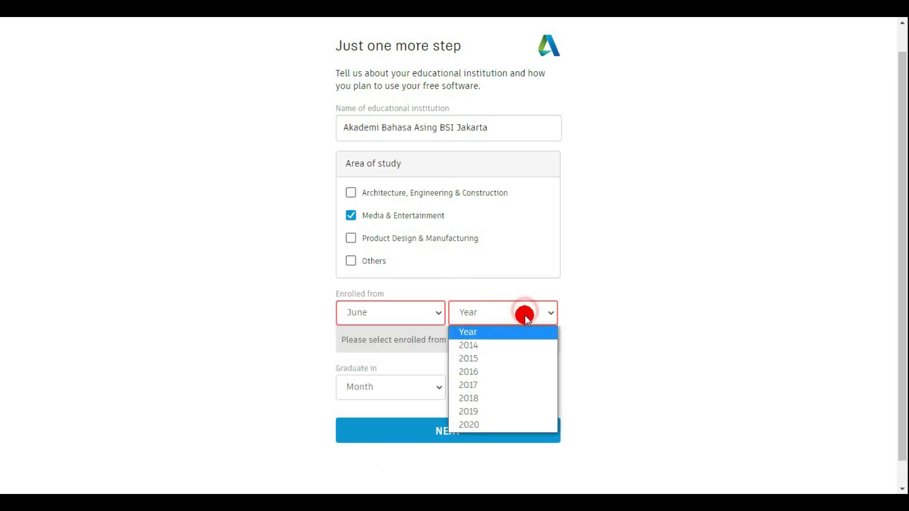
click(518, 399)
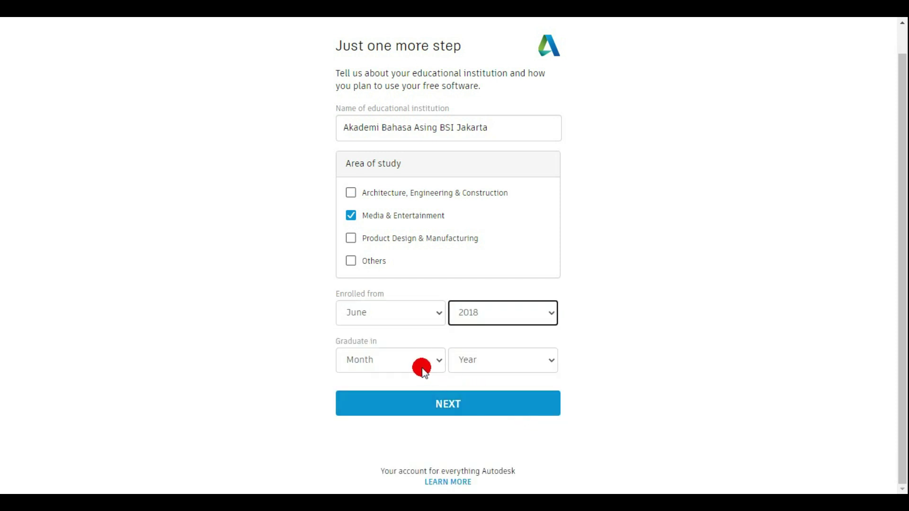
Step: Set the graduation date to October 2022 and submit the education details, continuing past the account confirmation
click(449, 408)
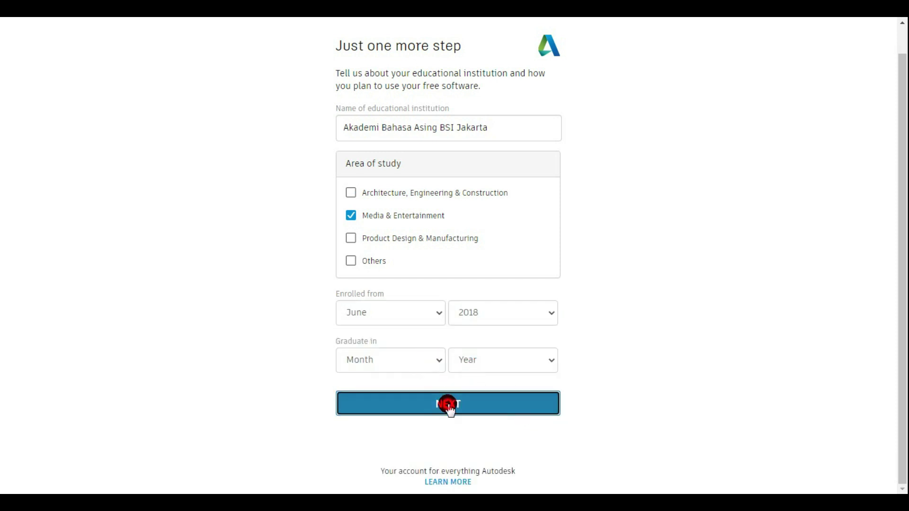
click(417, 337)
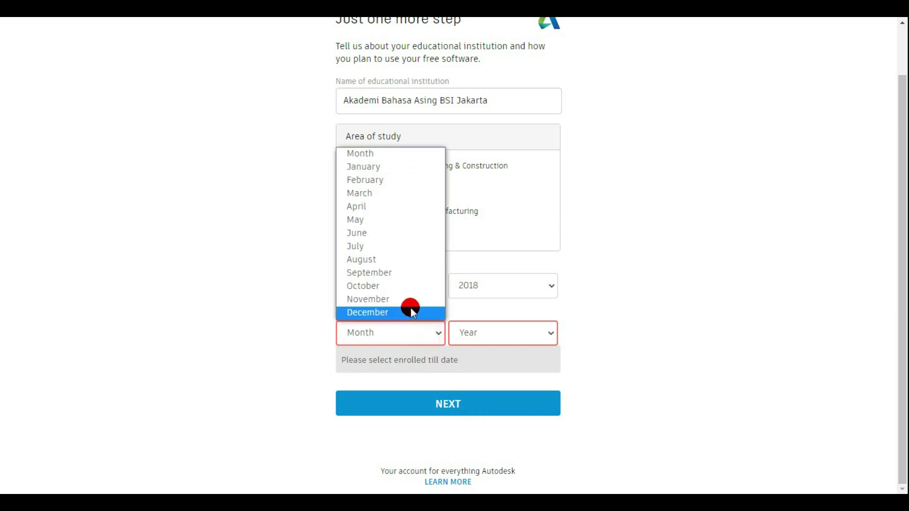
click(393, 286)
click(544, 334)
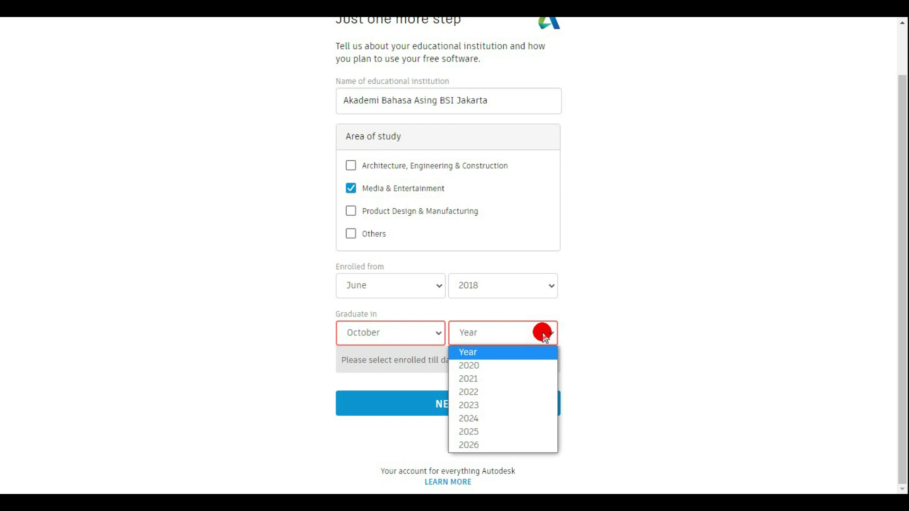
click(510, 393)
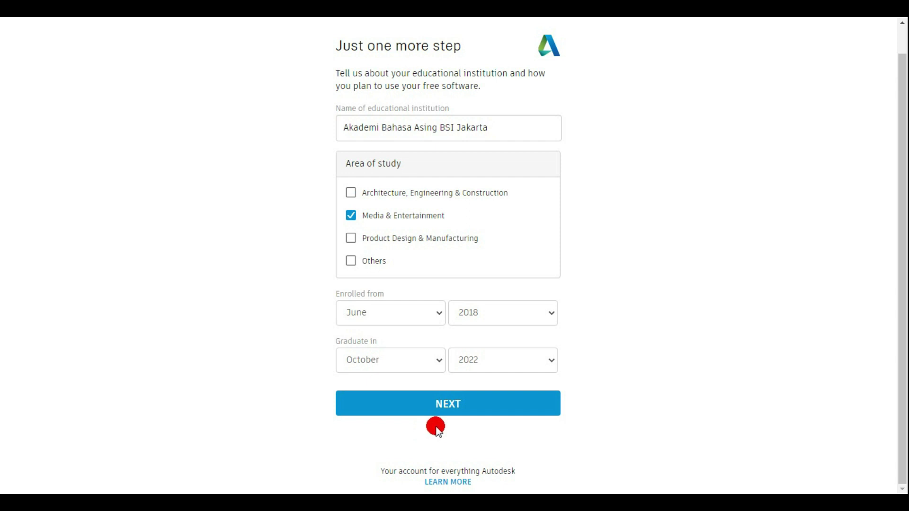
click(450, 416)
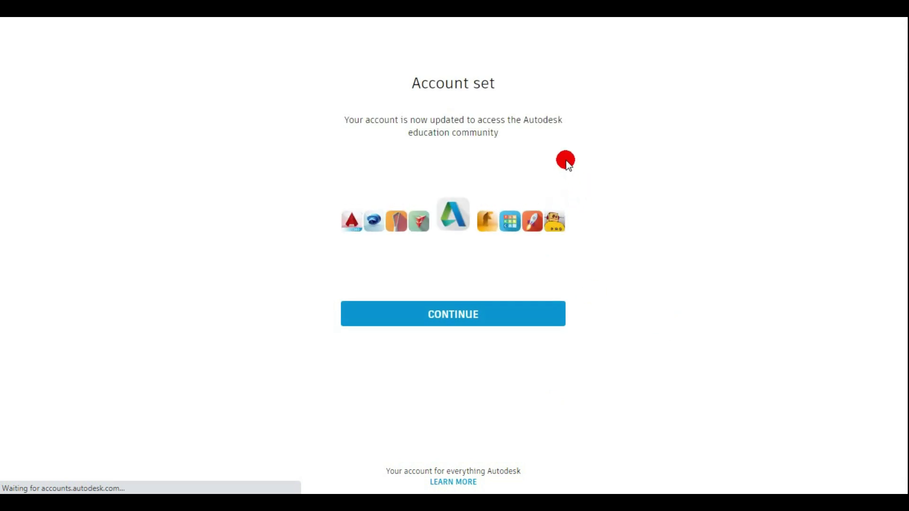
click(466, 314)
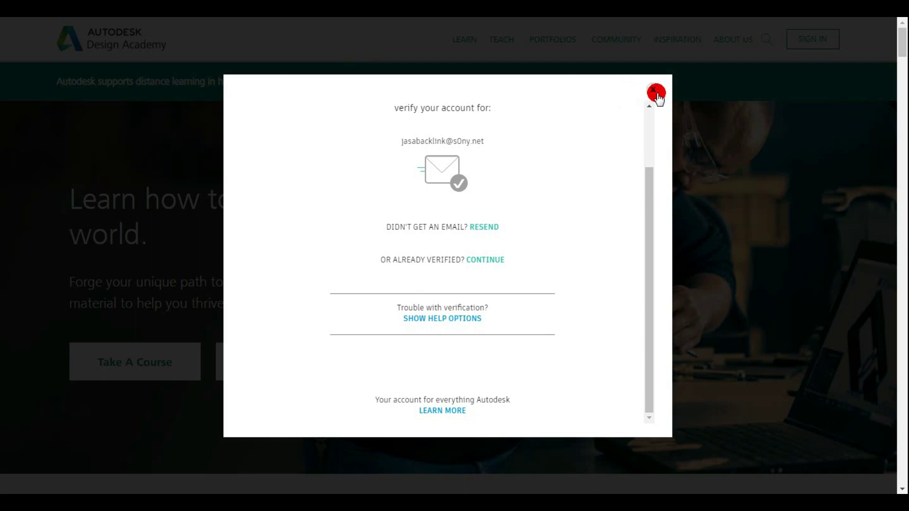
Step: Sign in to Autodesk Design Academy with the account e-mail and password, and postpone the two-step verification setup
click(654, 89)
click(812, 38)
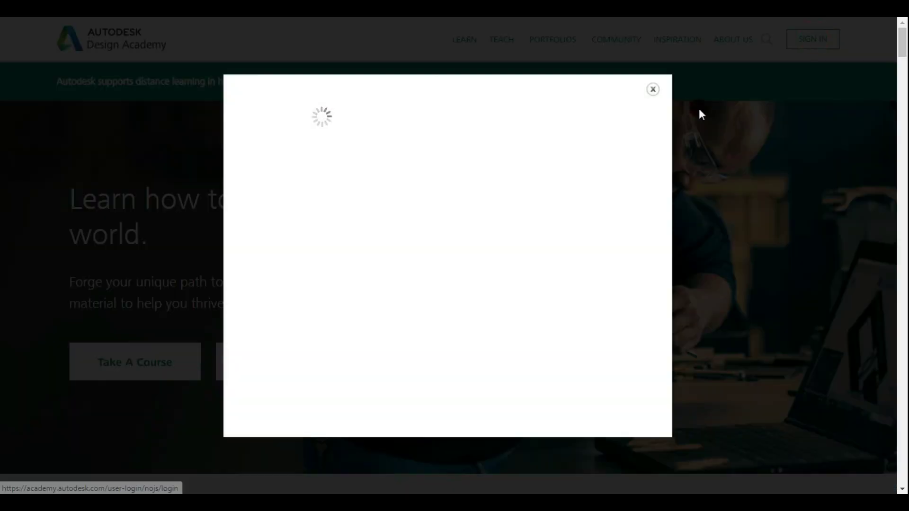
click(377, 245)
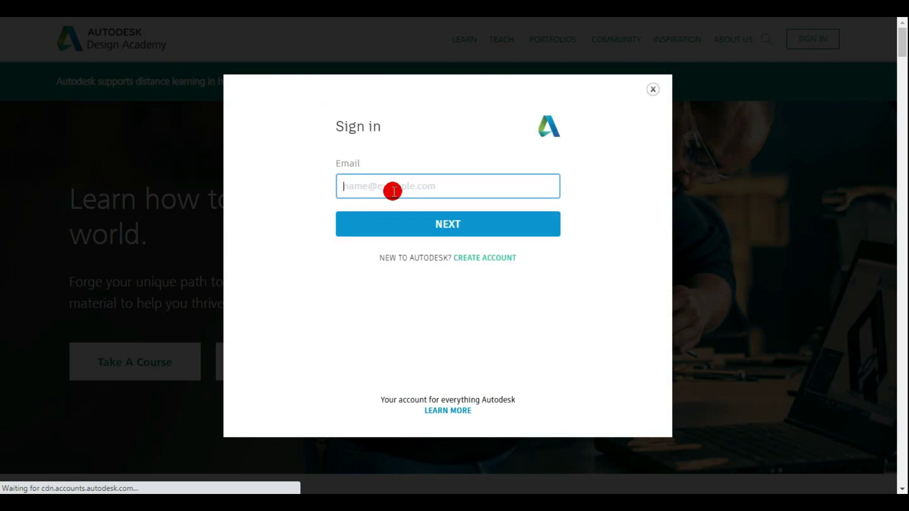
key(ctrl+v)
click(432, 221)
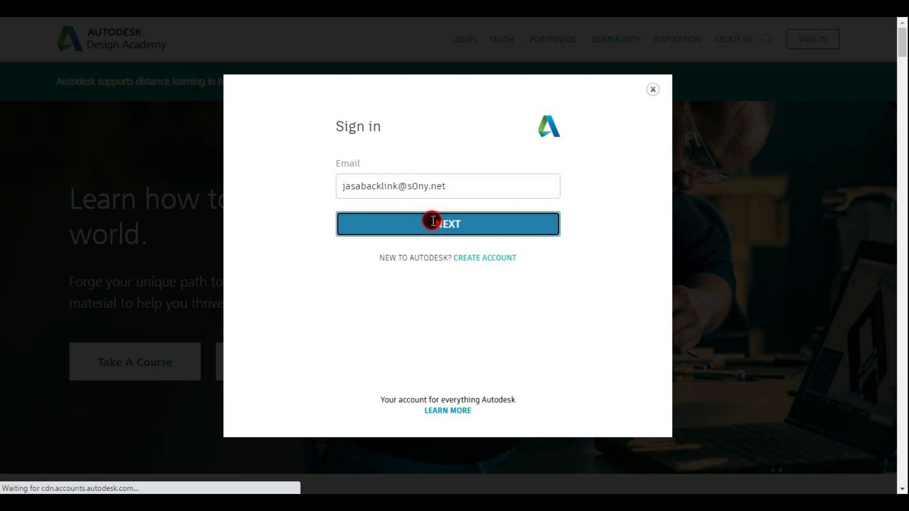
click(416, 220)
text(•)
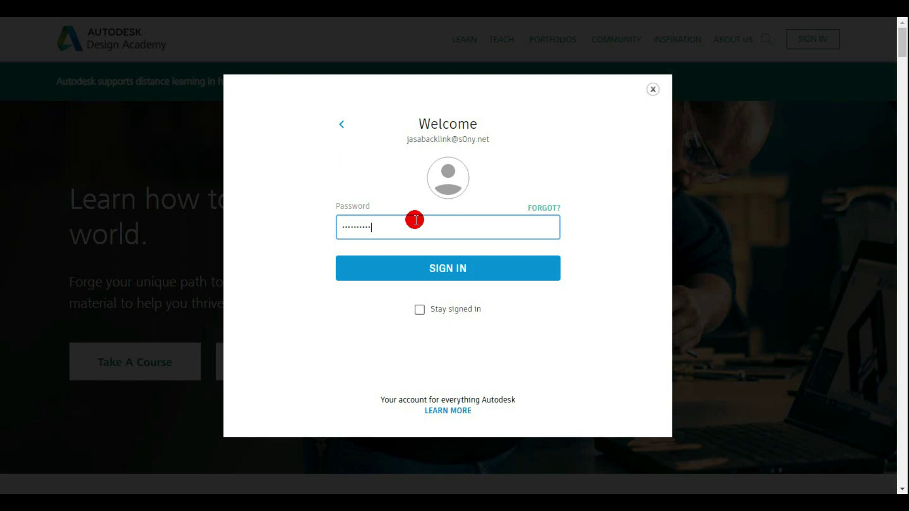
click(456, 274)
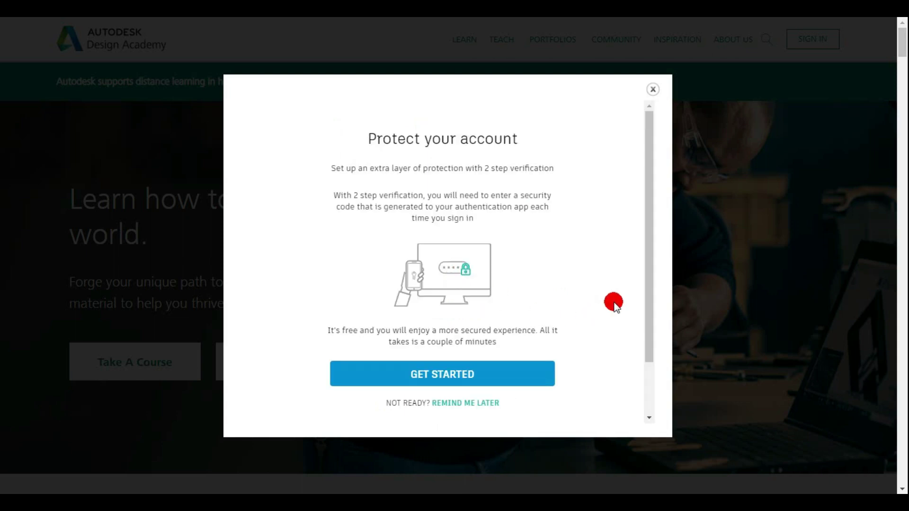
drag(649, 323, 649, 391)
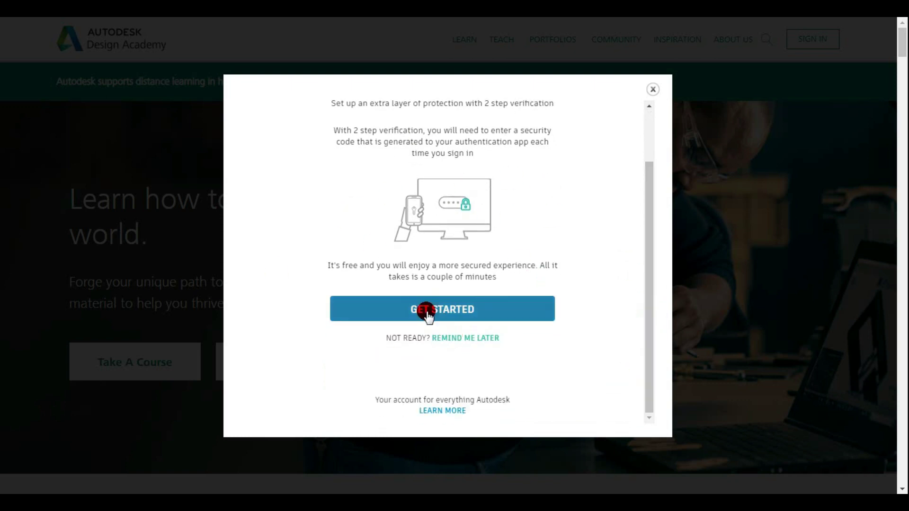
click(457, 339)
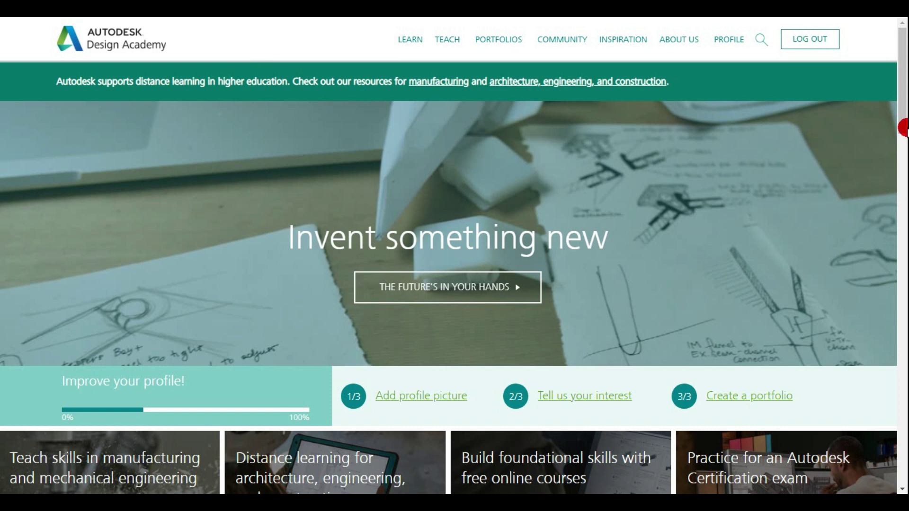
Step: Open the account profile for editing and choose logo-best-choice-png-2.png as the profile picture
drag(903, 128, 902, 229)
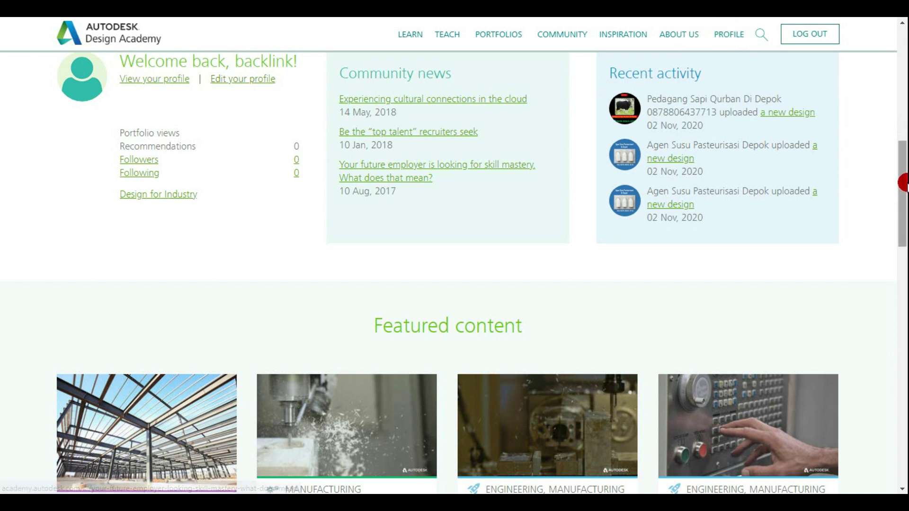
drag(897, 224, 900, 197)
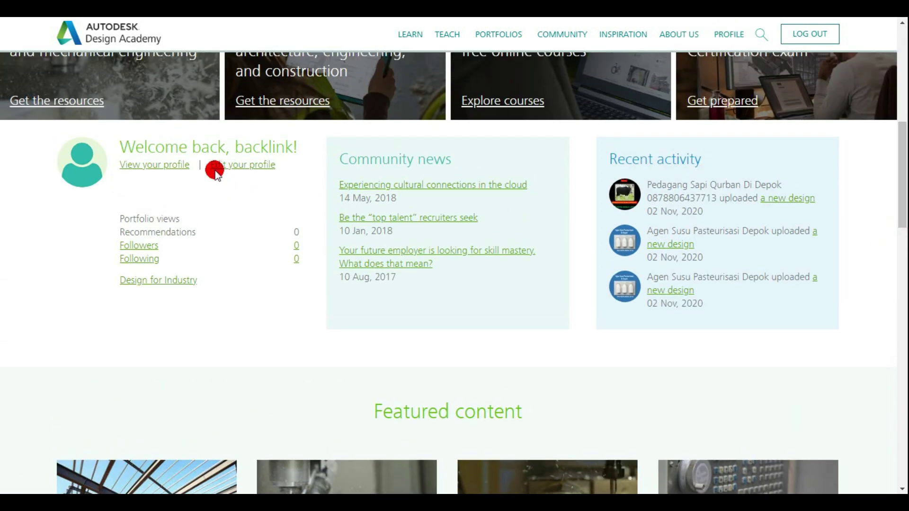
click(233, 166)
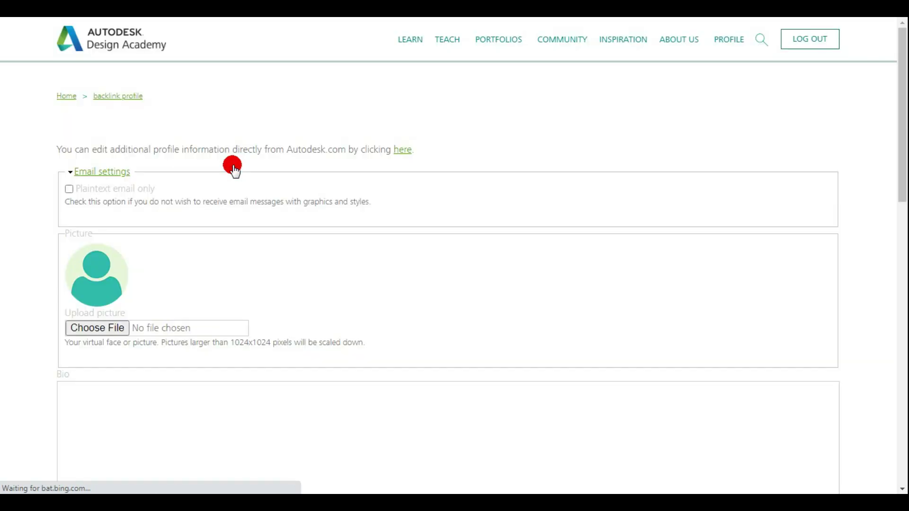
click(108, 327)
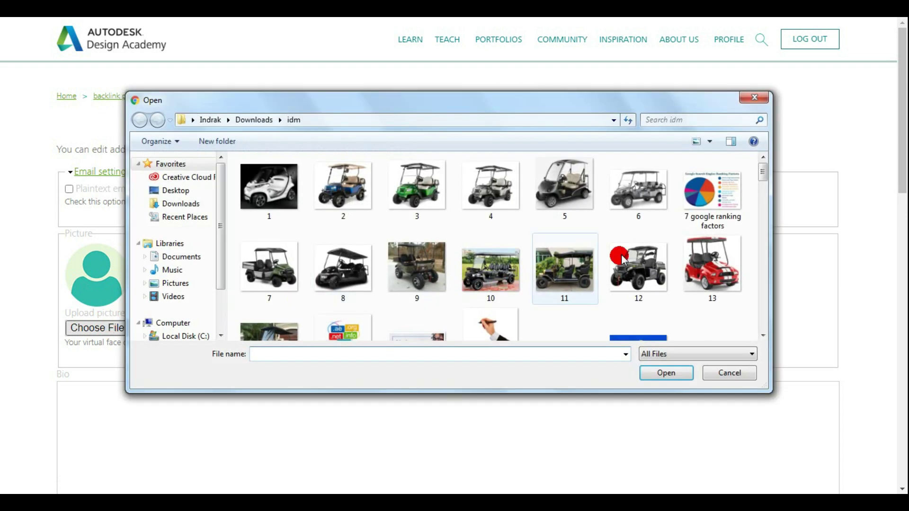
drag(764, 187, 759, 232)
click(270, 305)
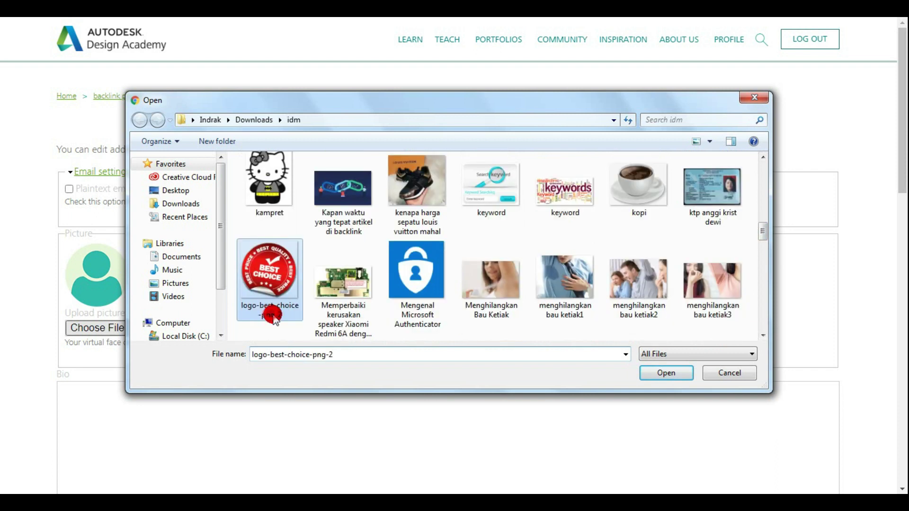
click(653, 374)
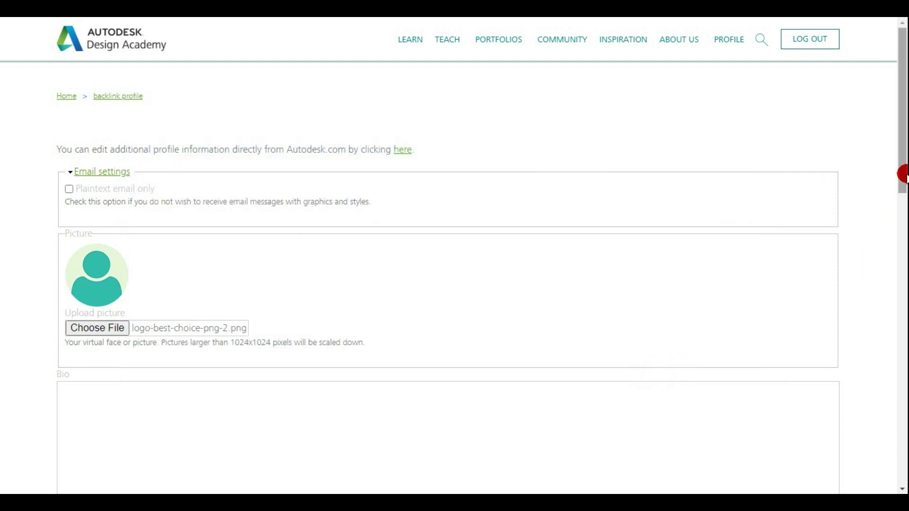
drag(902, 173, 901, 209)
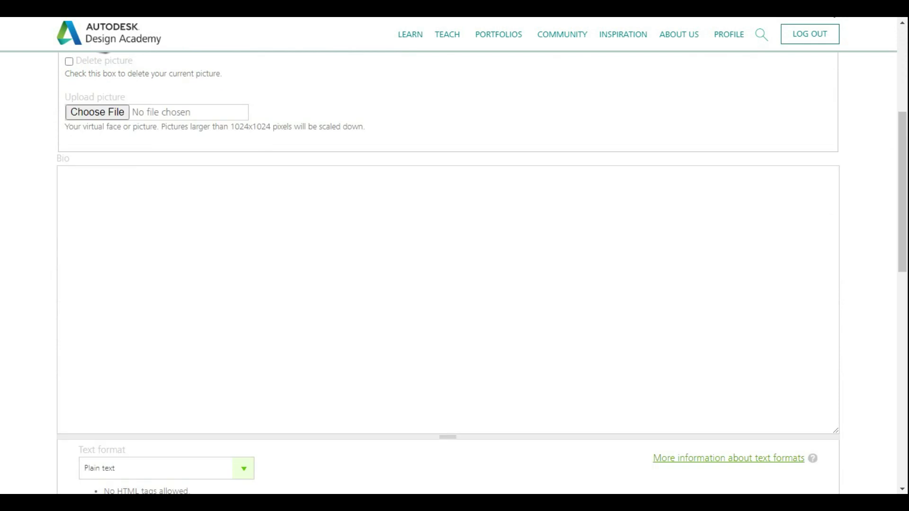
click(141, 202)
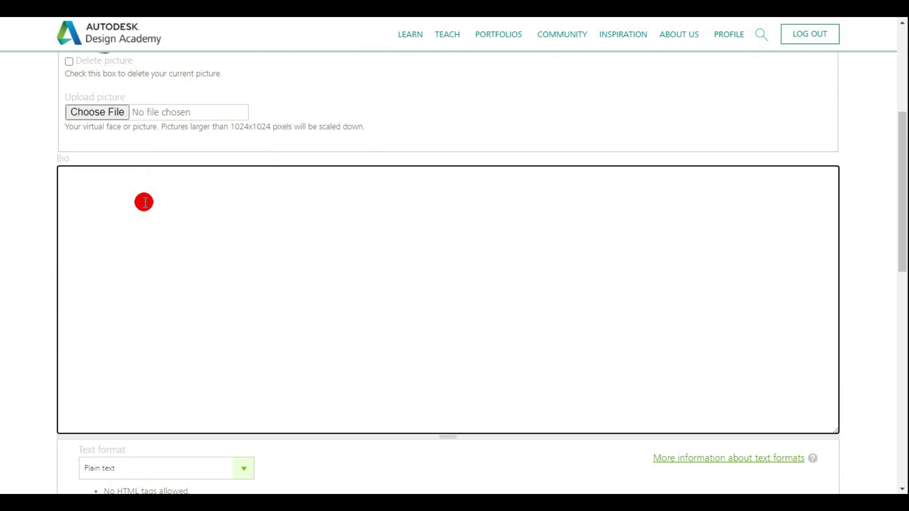
text(The authority of your overall domain is measured by the domain authority metric, while the authority of an individual page is reflected by page authority.  They are both grounded on the 100-points scale, where 0 indicates the super weak and 100 points out the maximum authority.  When a page is linked to from a number of expert pages, it is considered an authority on the topic, the page authority score increases, and this makes it rank higher.  A good authority score begins at 40; when the score surpasses 70, then your website is seriously powerful.)
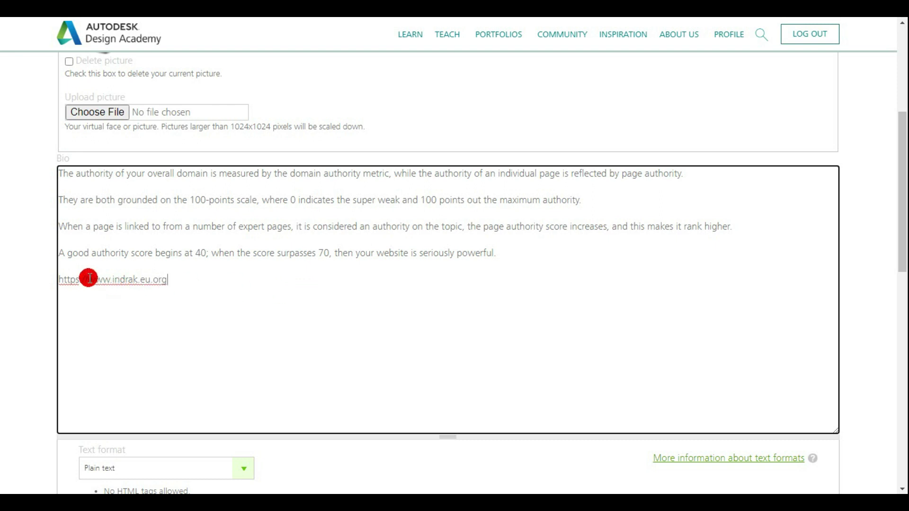
drag(89, 278, 54, 279)
key(BackSpace)
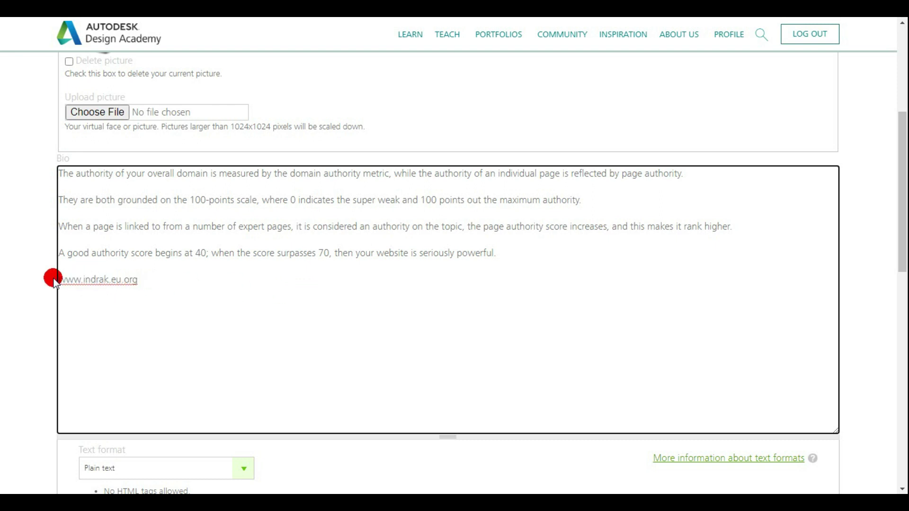
key(BackSpace)
key(BackSpace)
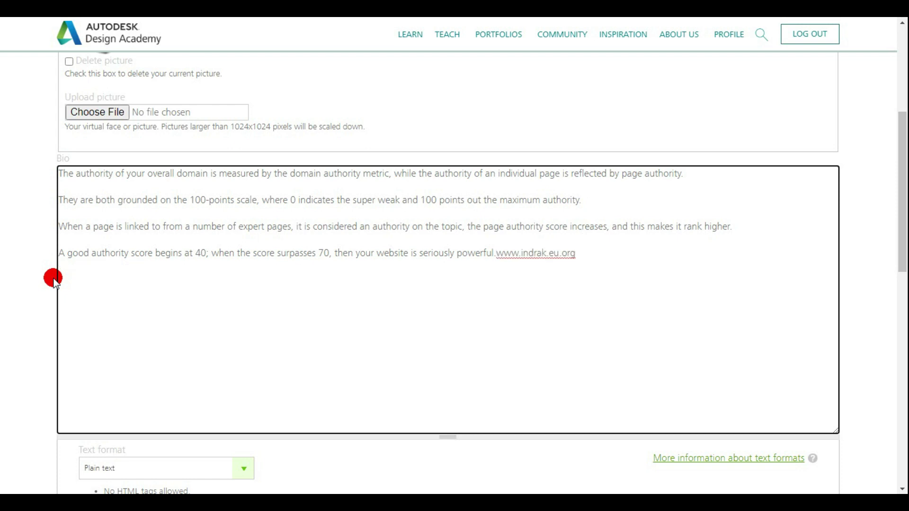
Step: Check the available Software and Interests options, keep 3ds Max and Architecture, and save the profile changes
drag(899, 226, 813, 354)
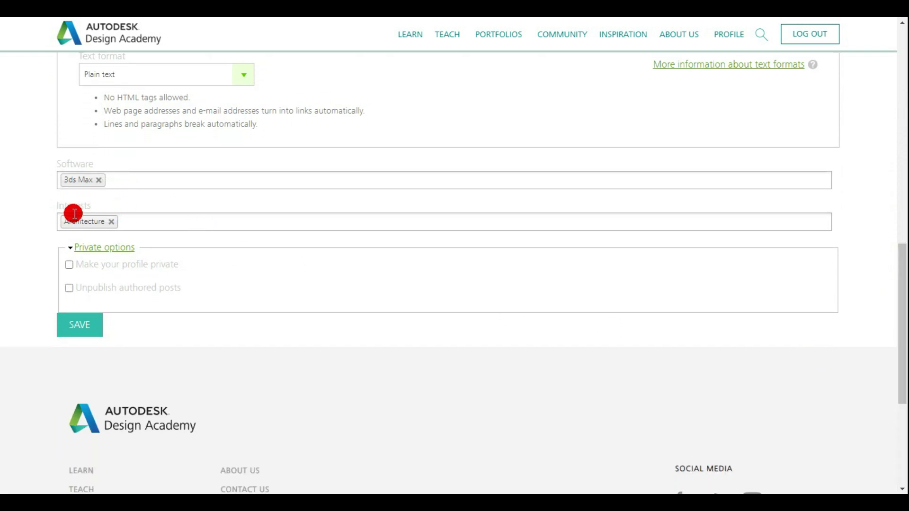
click(142, 179)
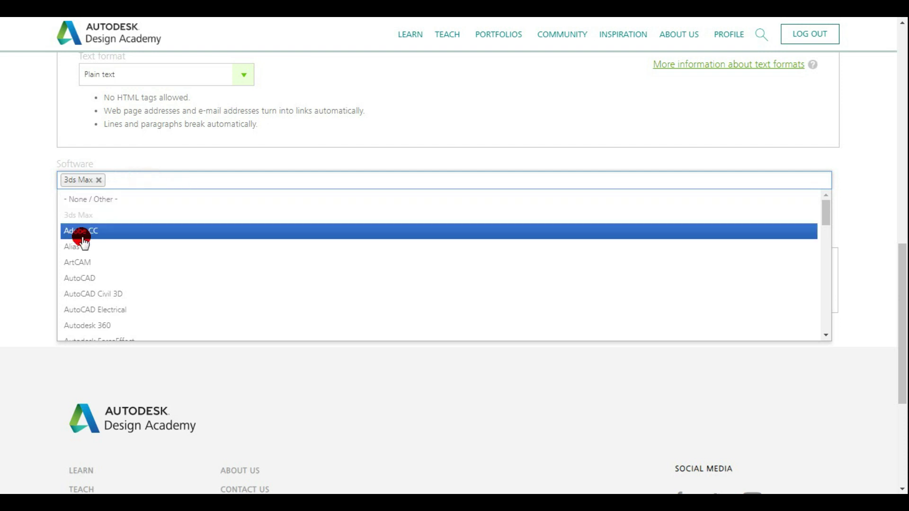
click(18, 191)
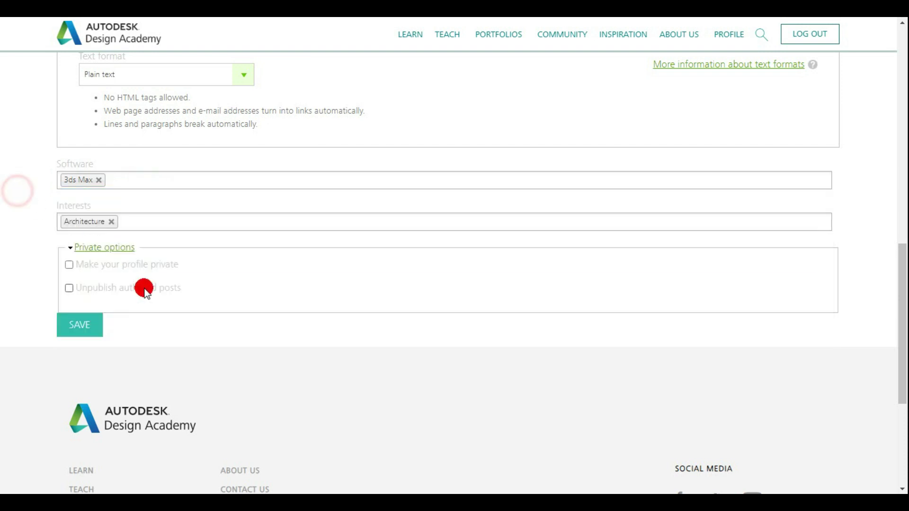
click(154, 227)
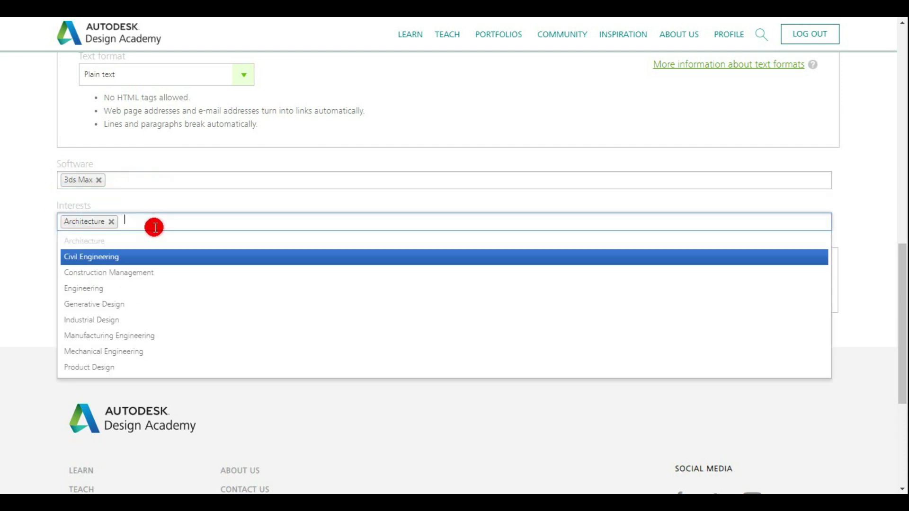
click(8, 243)
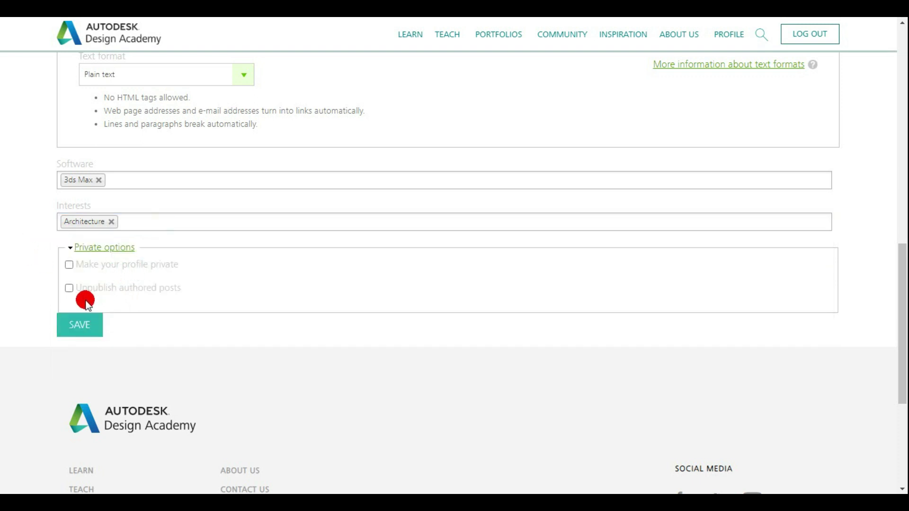
click(81, 325)
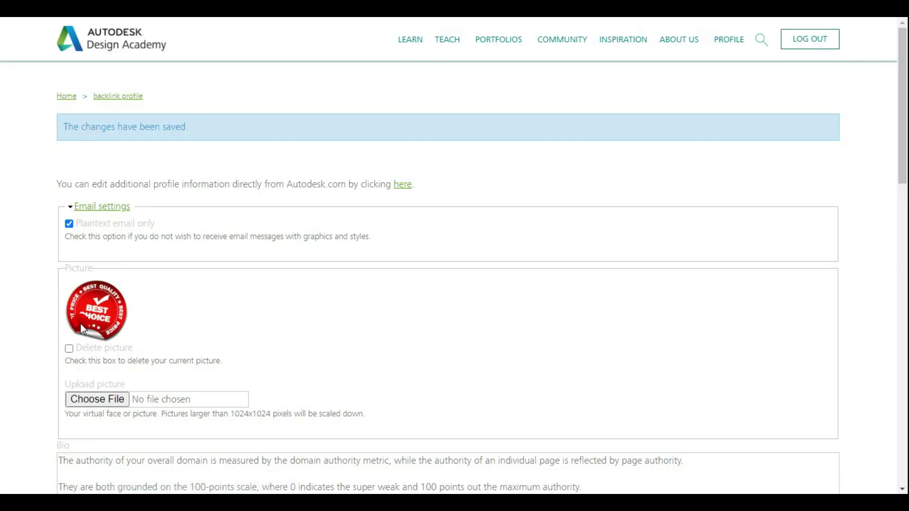
Step: Open the saved public profile and examine its Bio section and other content
click(114, 101)
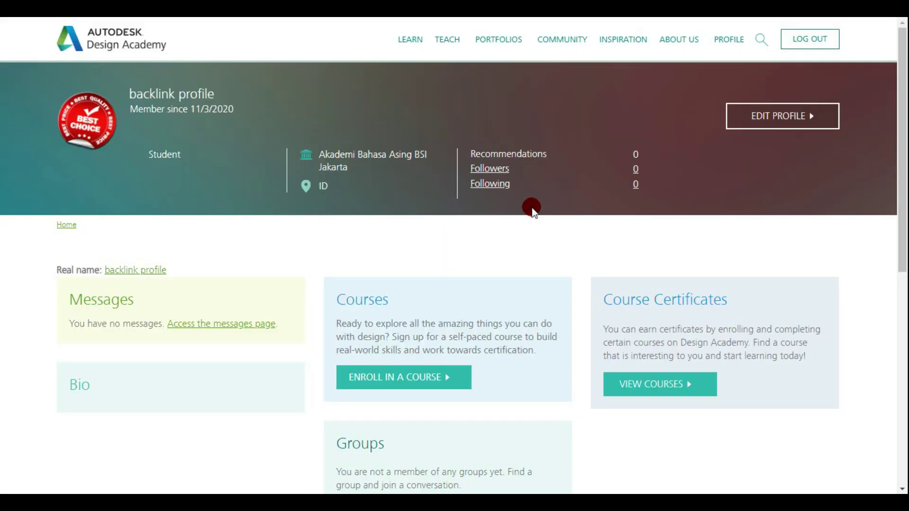
drag(903, 168, 905, 274)
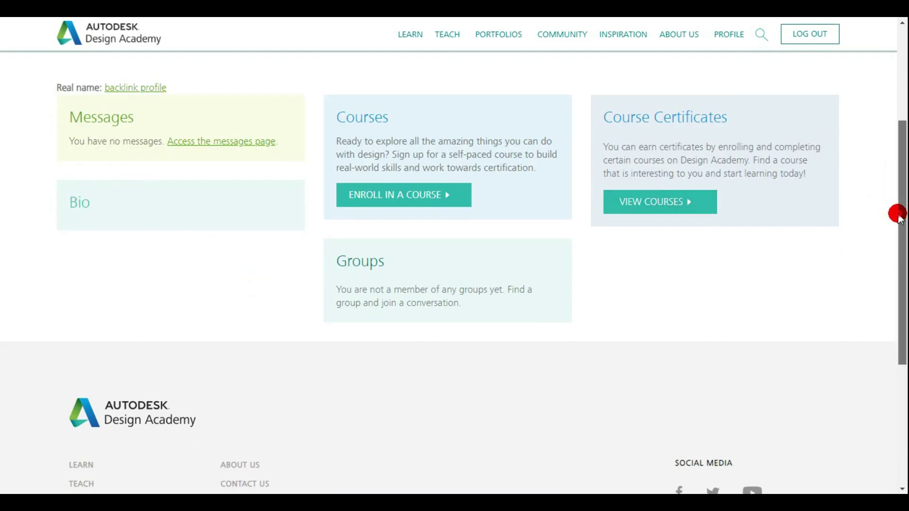
scroll(900, 217, up, 4)
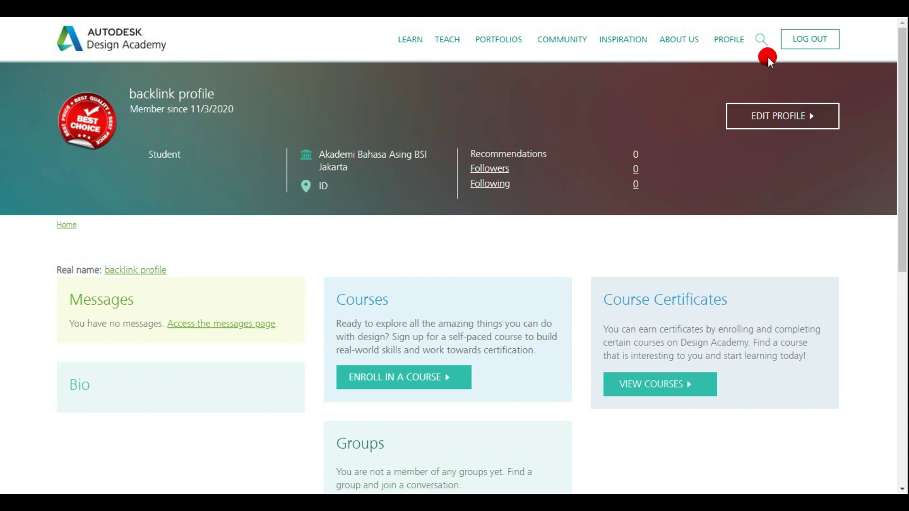
click(728, 42)
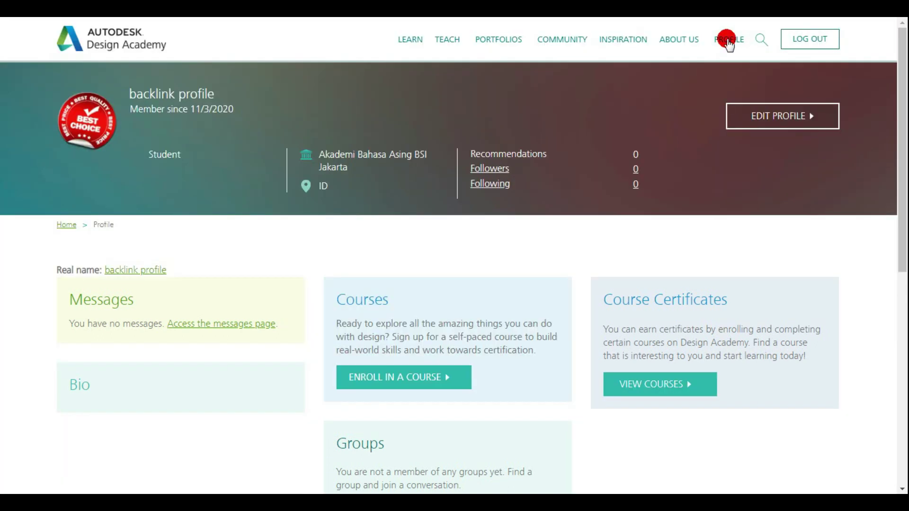
Step: Look through the Design Academy home page's recent activity and the Autodesk verification e-mail in the temporary mailbox
click(106, 48)
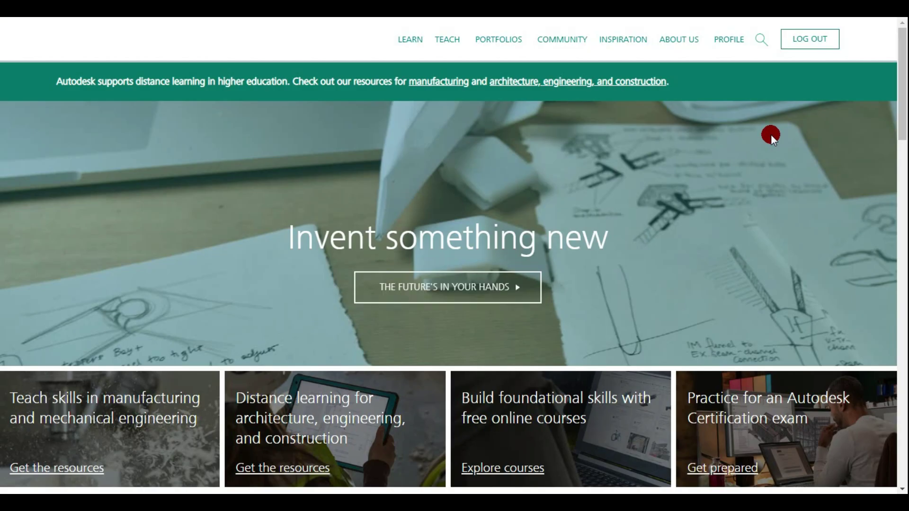
drag(903, 110, 903, 189)
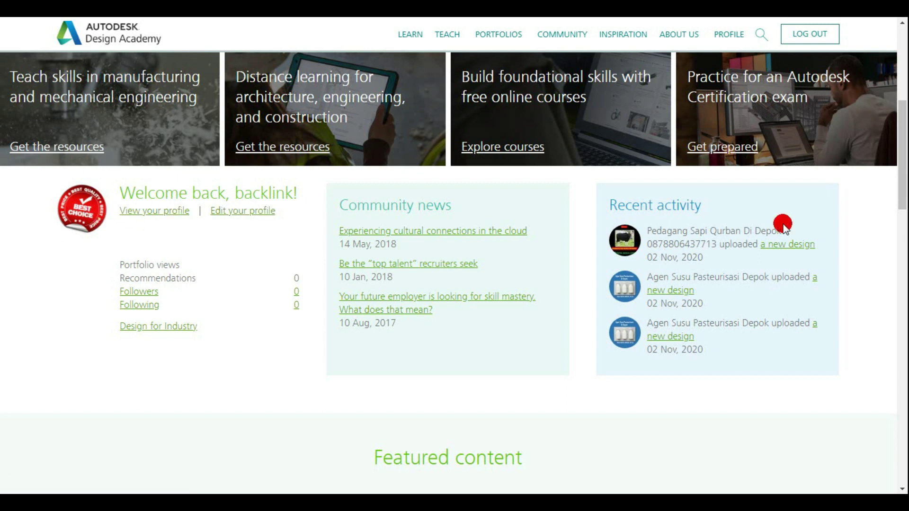
drag(901, 187, 895, 75)
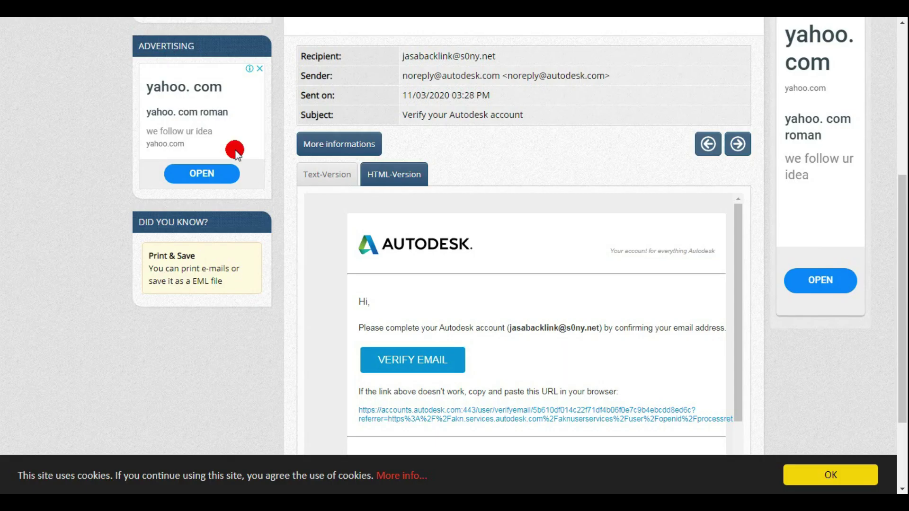
drag(901, 199, 901, 91)
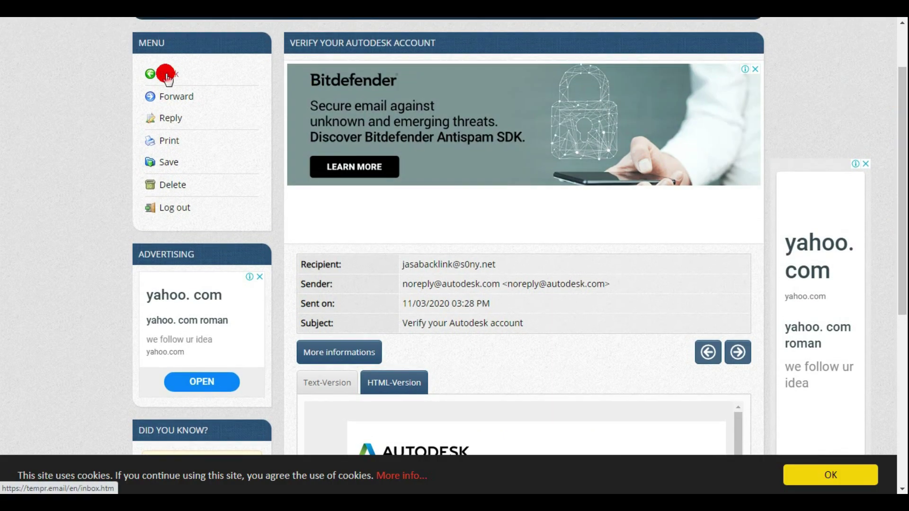
click(232, 214)
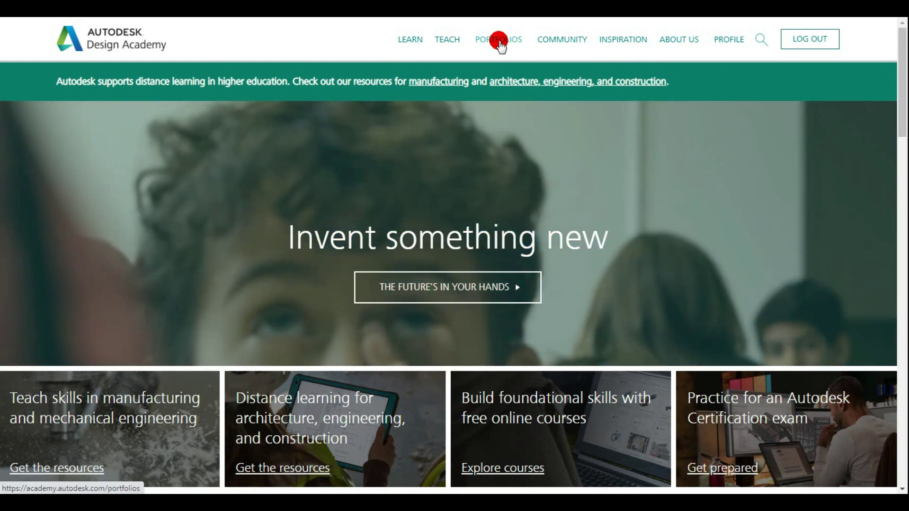
Step: Start sharing a new design from the Design Academy portfolios page and name the project backlink profile
click(501, 46)
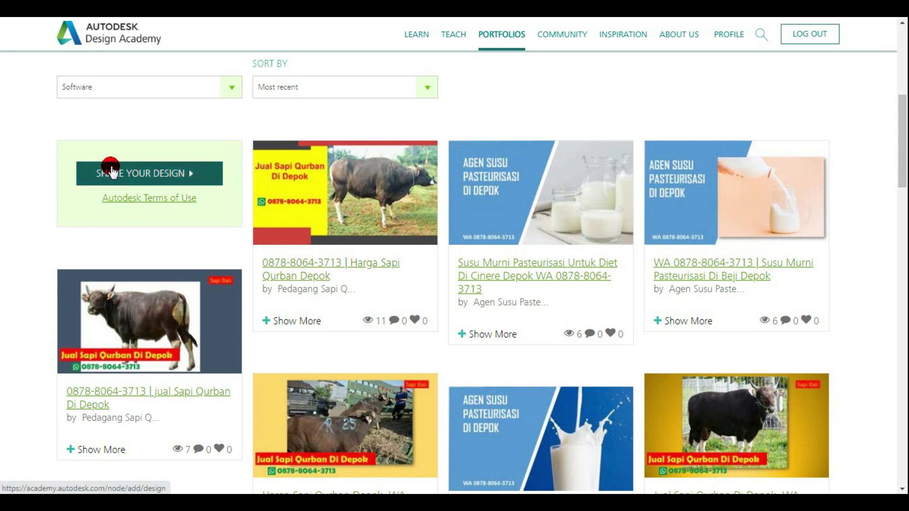
click(129, 172)
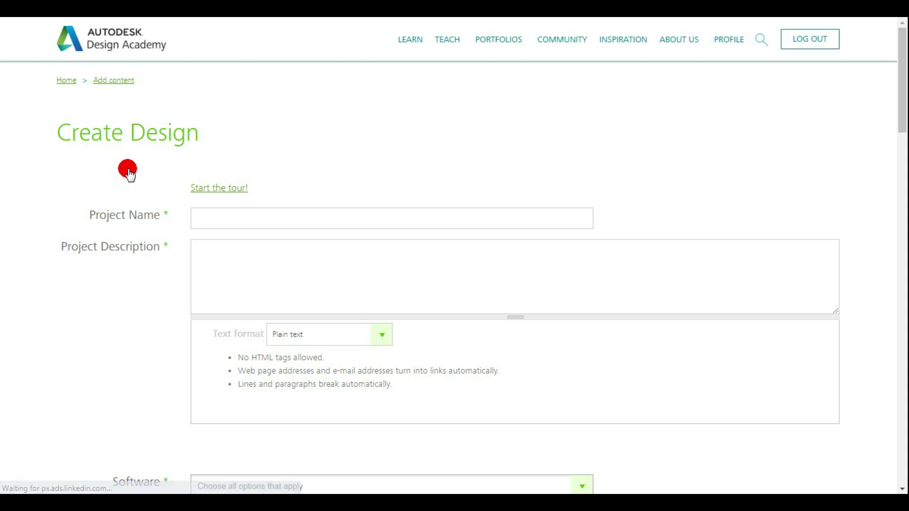
click(244, 211)
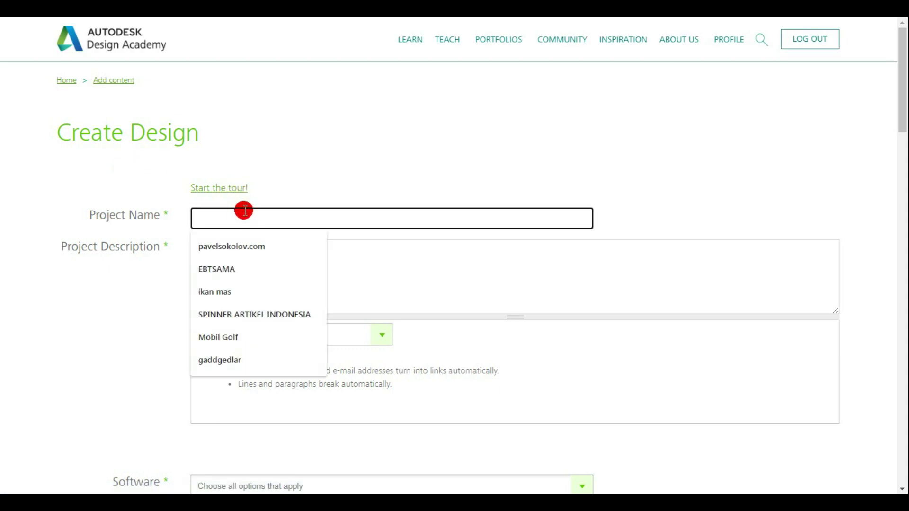
text(v)
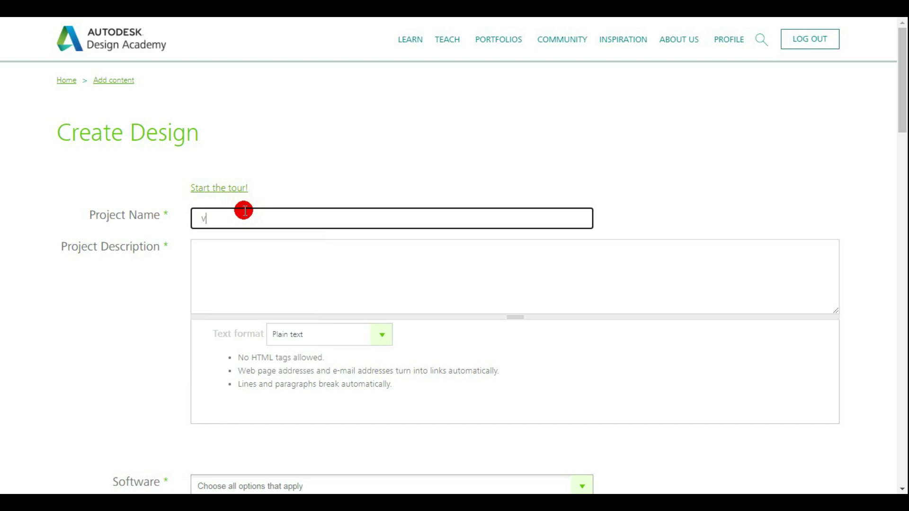
text(ba)
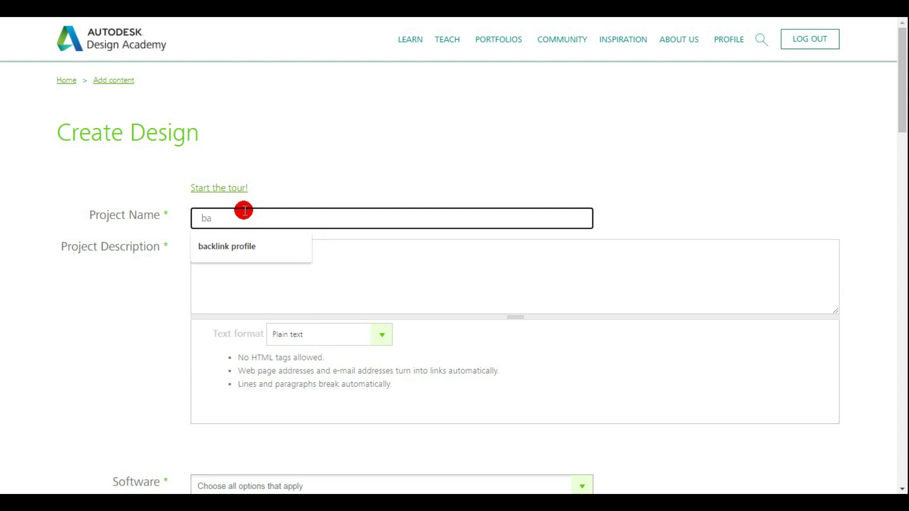
click(237, 249)
click(254, 266)
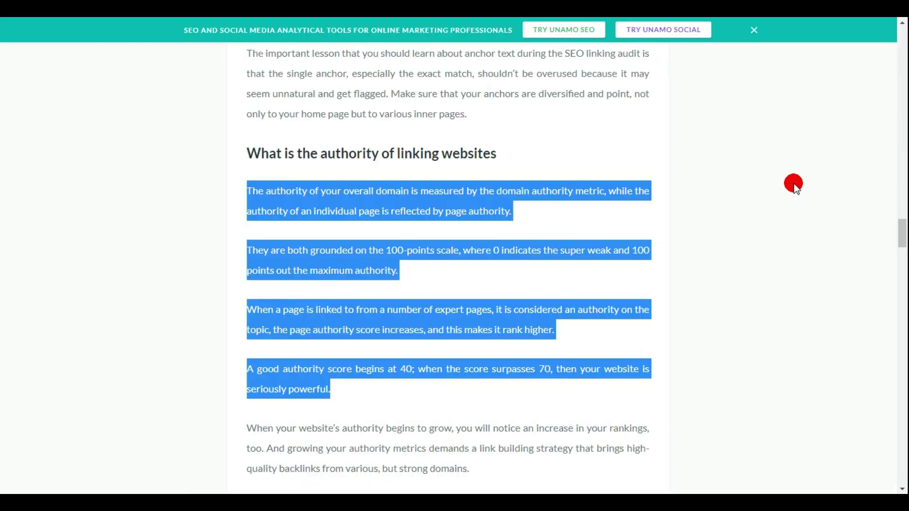
Step: Switch to the Unamo article on the authority of linking websites and copy its web address
click(794, 185)
right_click(286, 10)
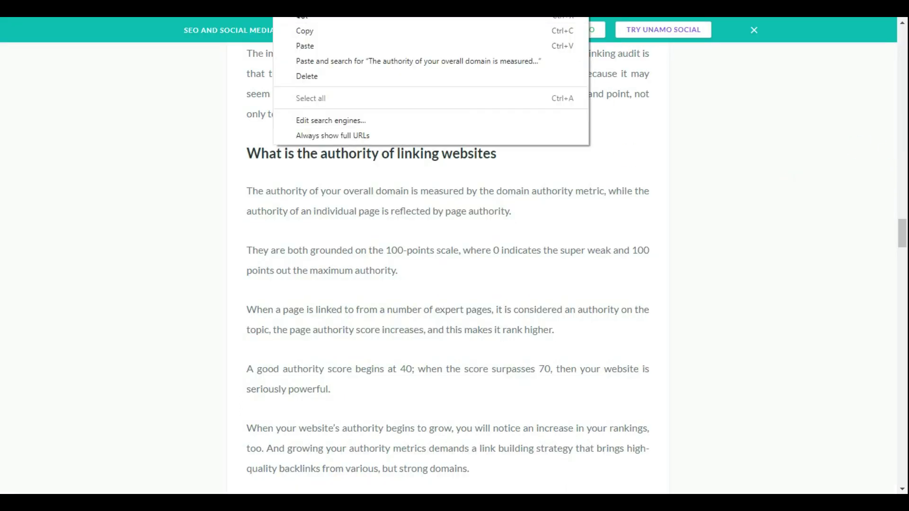
click(308, 31)
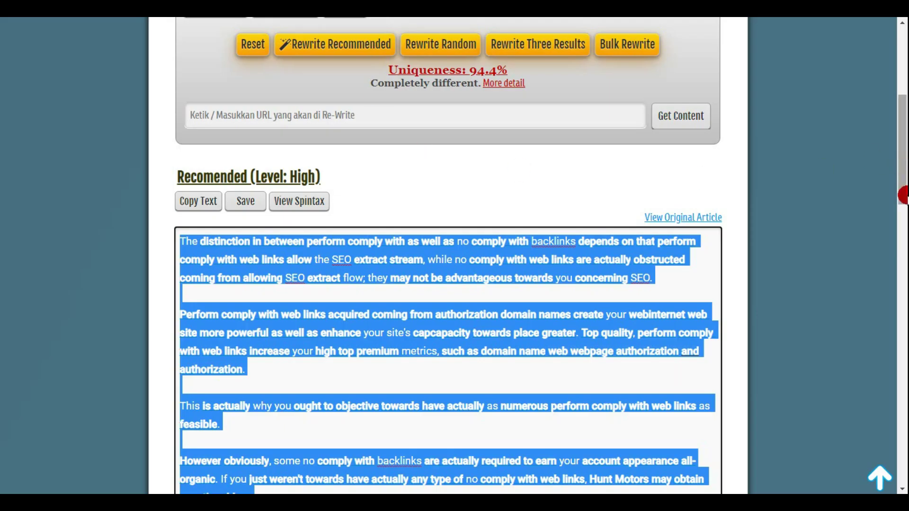
drag(899, 174, 903, 142)
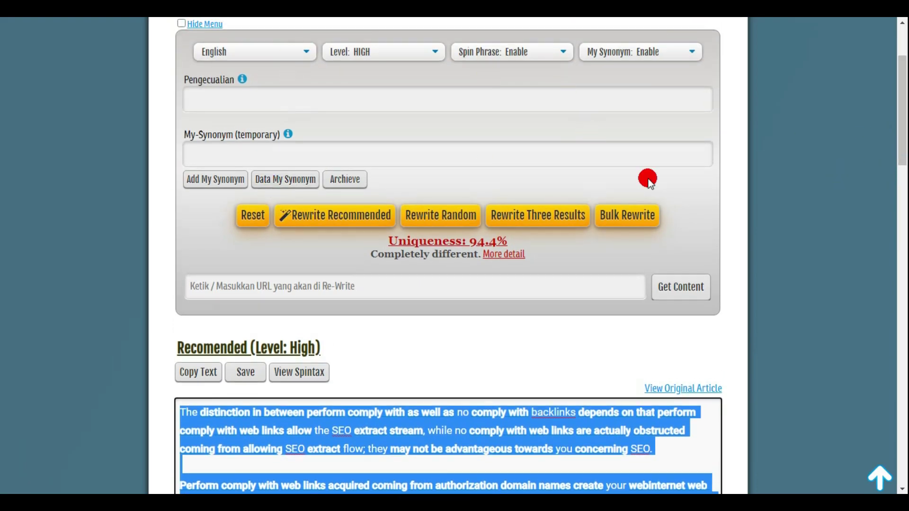
drag(895, 107, 900, 52)
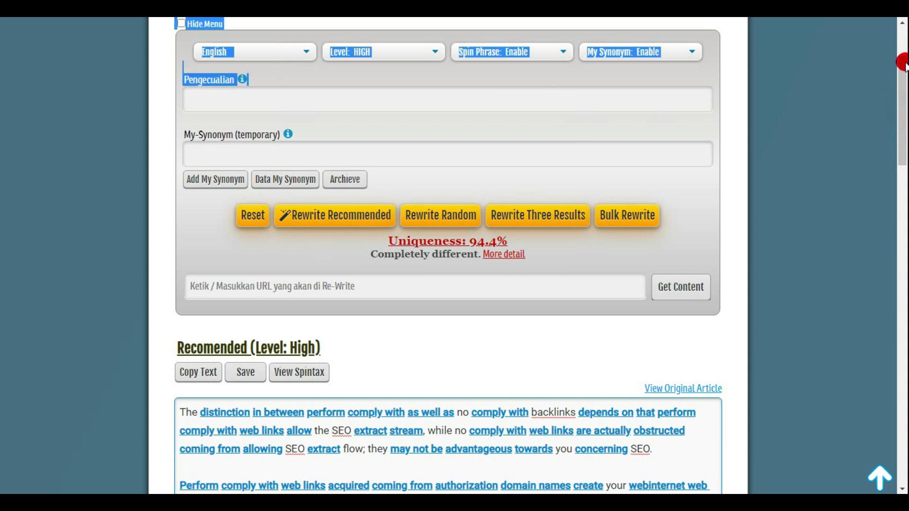
click(577, 271)
click(243, 220)
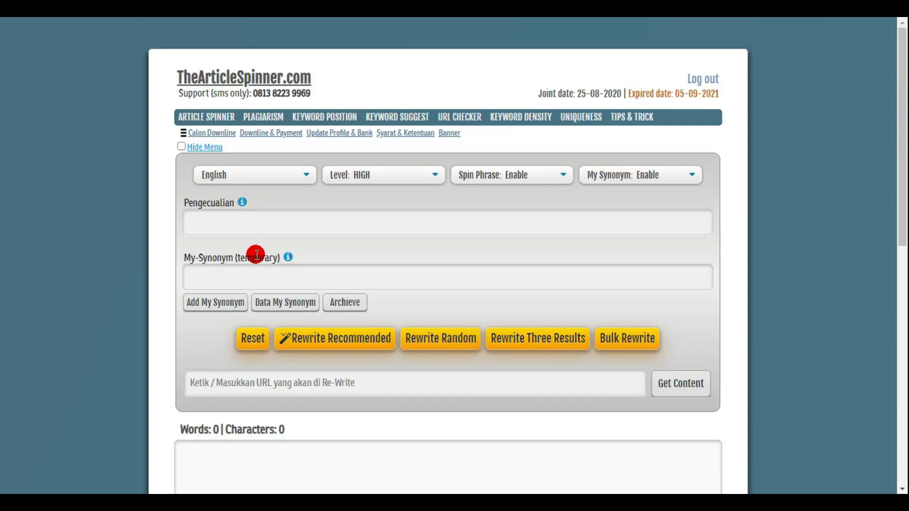
click(330, 386)
text(https://unamo.com/blog/seo/backlink-profile-analysis-need-know)
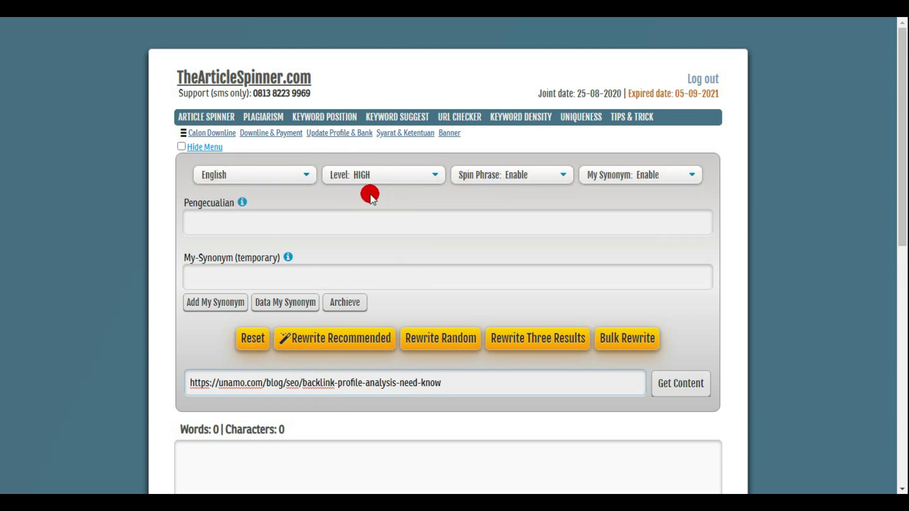
mouse_move(498, 181)
drag(899, 134, 887, 218)
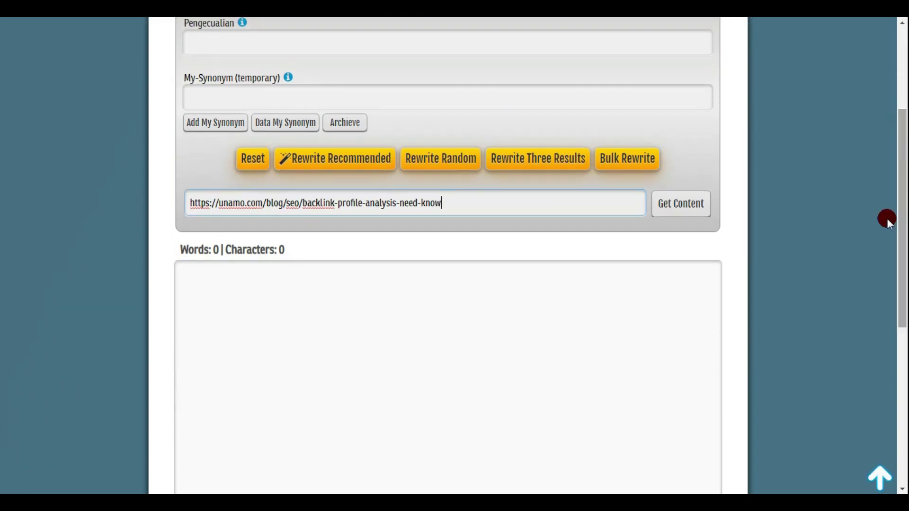
click(676, 209)
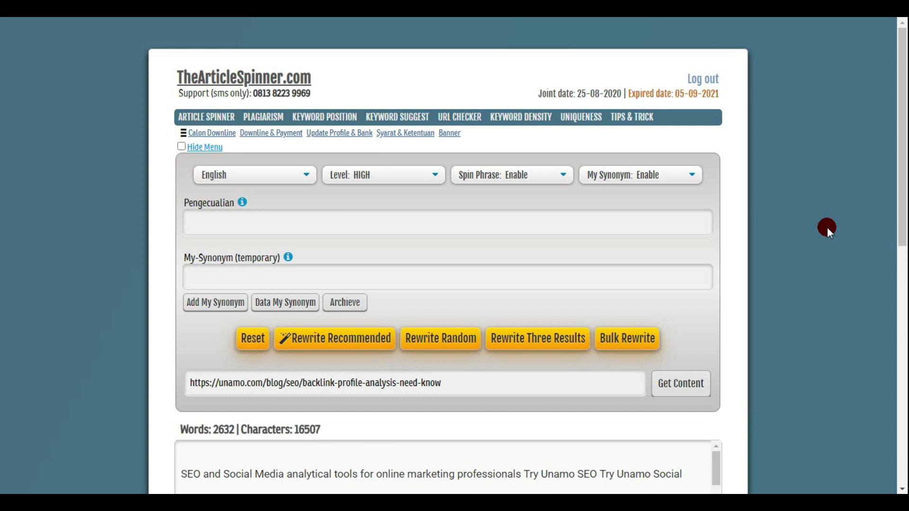
Step: Delete the site navigation, tags and author details preceding the paragraph that starts "In June we published two pieces"
drag(896, 90, 904, 232)
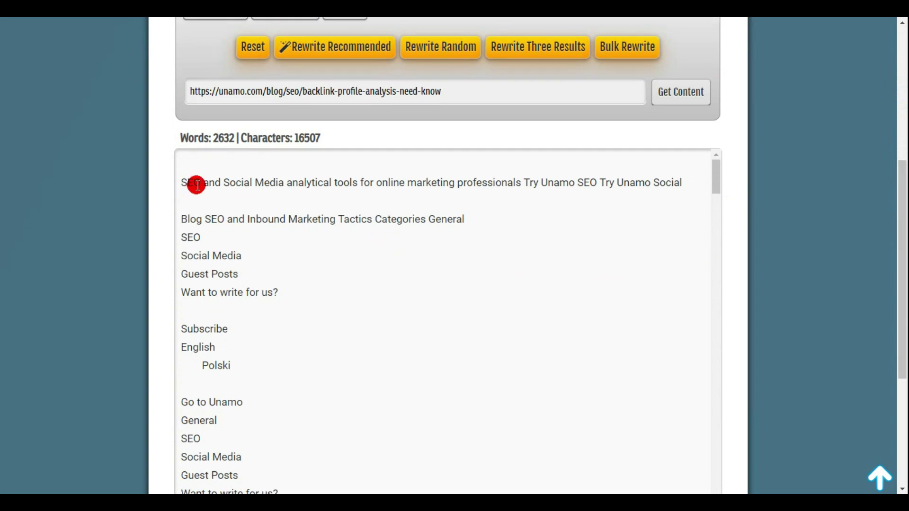
drag(185, 180, 279, 297)
click(234, 218)
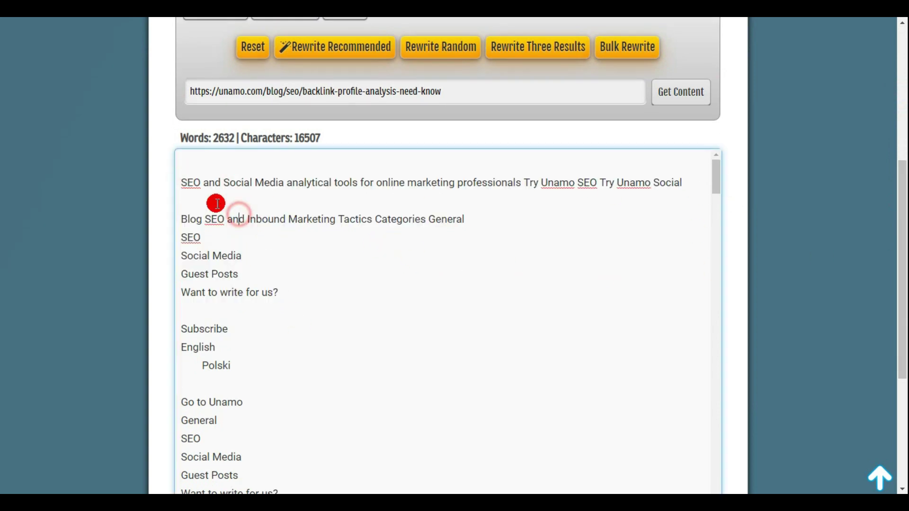
drag(177, 176, 438, 342)
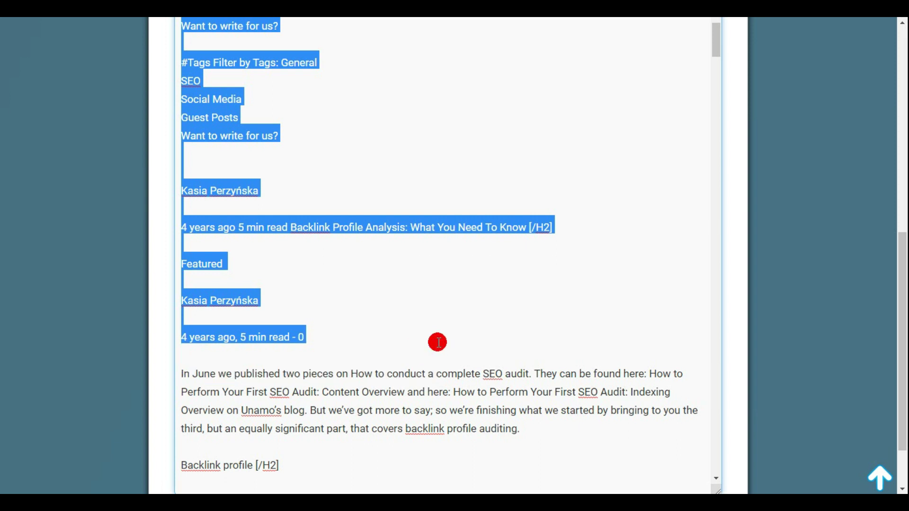
key(Delete)
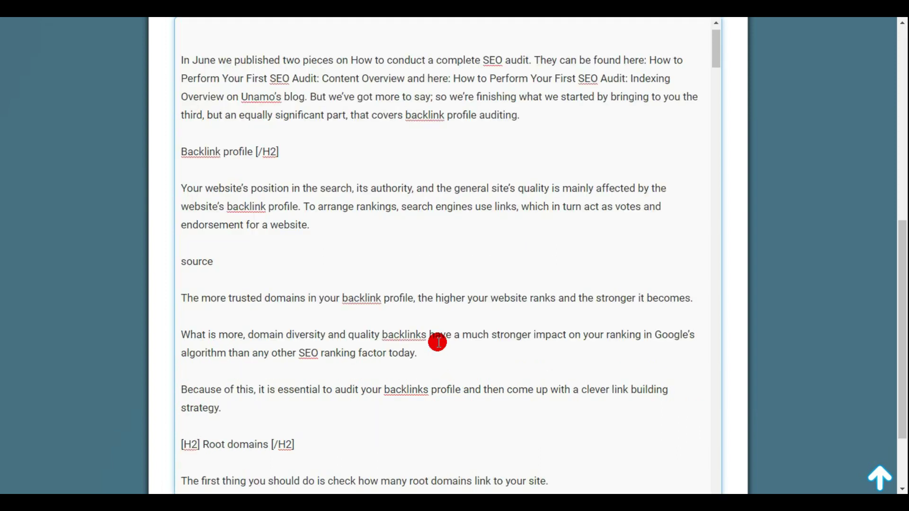
Step: Remove the [/H2] tag after the "Backlink profile" heading and the blank lines above the first paragraph
drag(903, 294, 903, 251)
drag(255, 245, 286, 248)
key(Delete)
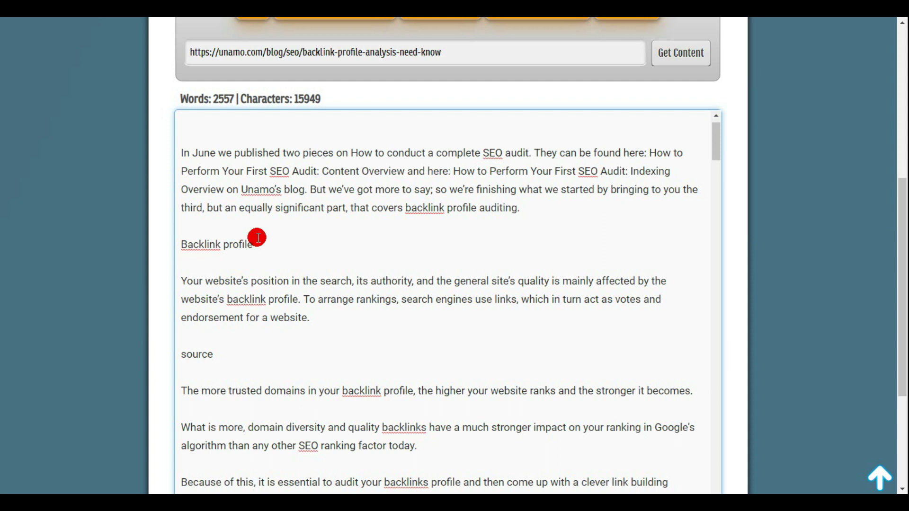
click(183, 152)
key(BackSpace)
key(BackSpace)
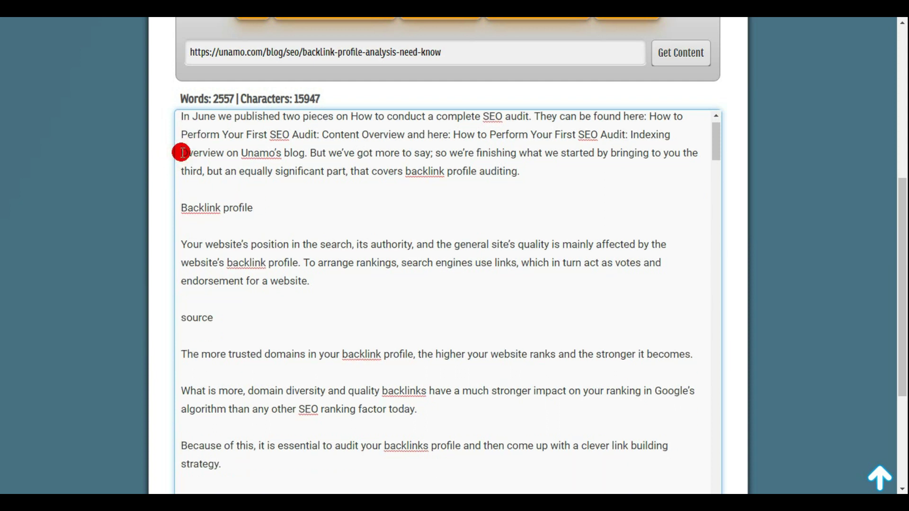
Step: Try to rewrite the fetched article with Rewrite Recommended
drag(899, 227, 898, 177)
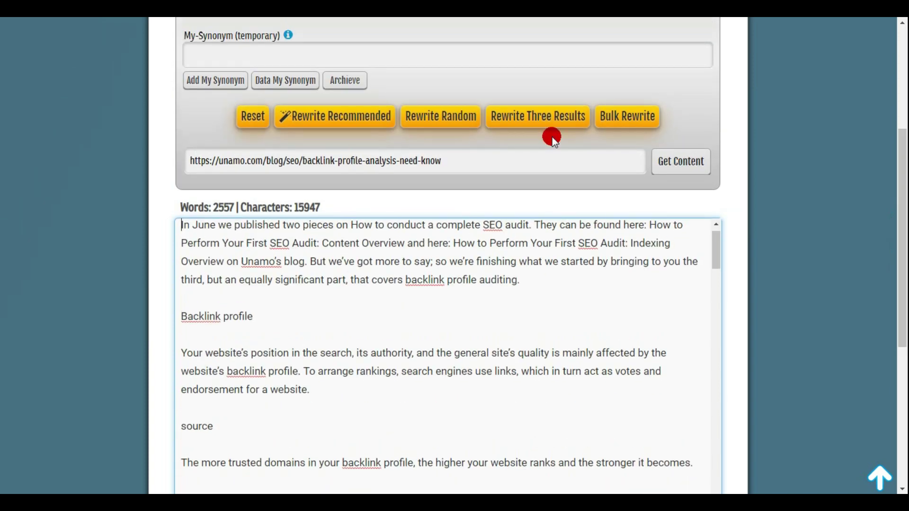
click(331, 120)
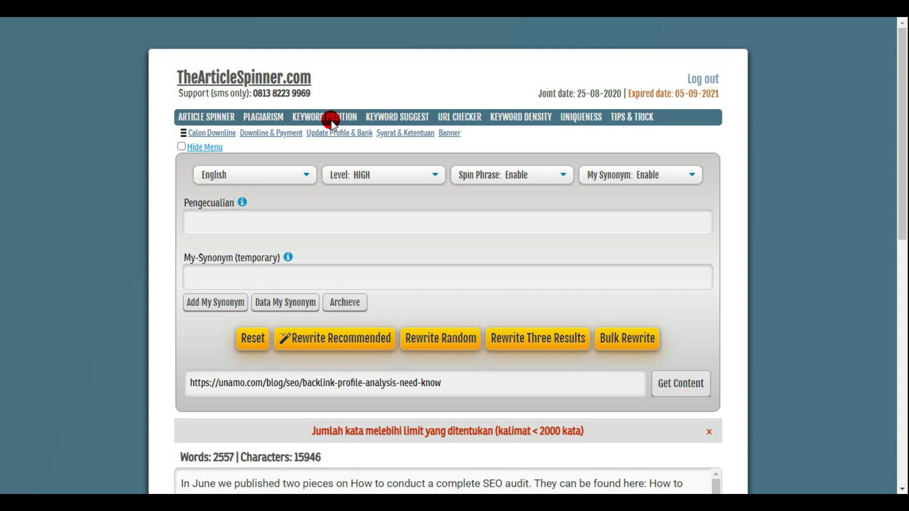
Step: Delete the author bio, comments and footer text following "Also published on Medium.", and run Rewrite Recommended on the shortened article
drag(899, 85, 902, 253)
drag(722, 104, 758, 493)
drag(904, 268, 796, 349)
drag(718, 358, 716, 416)
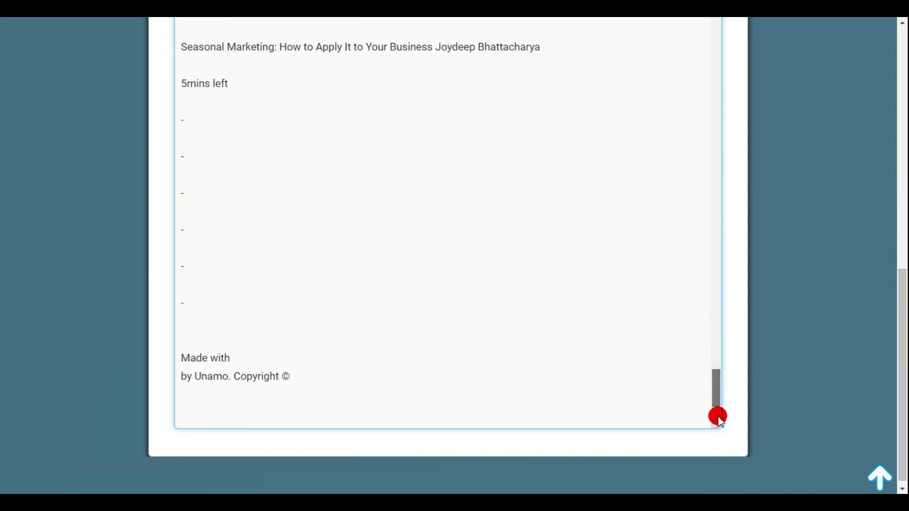
drag(373, 391, 177, 197)
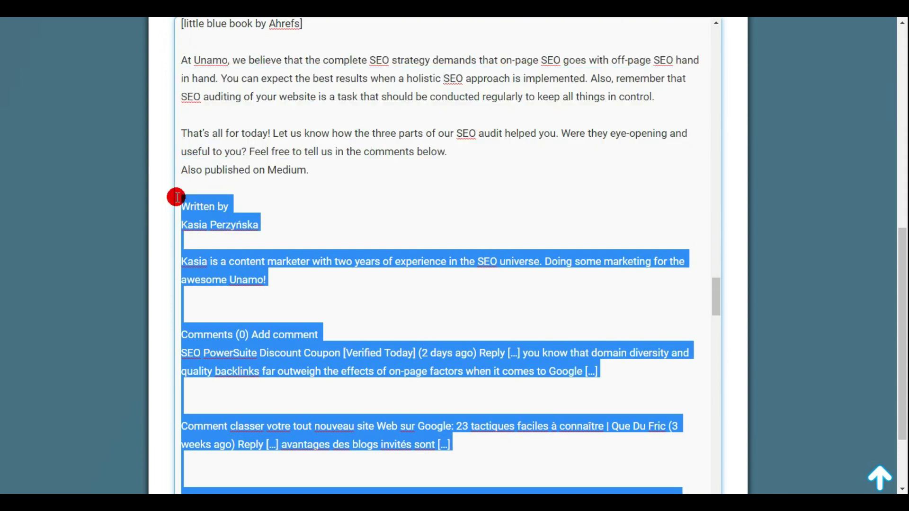
key(BackSpace)
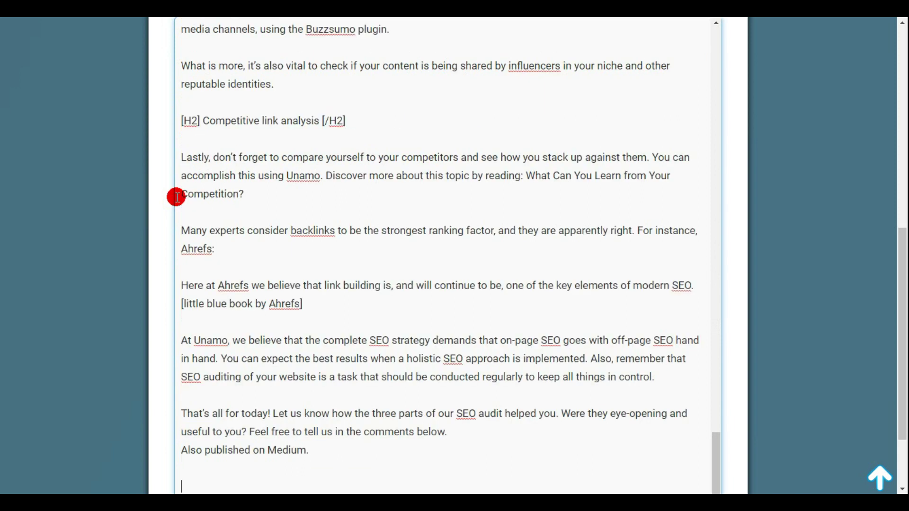
drag(903, 412, 903, 238)
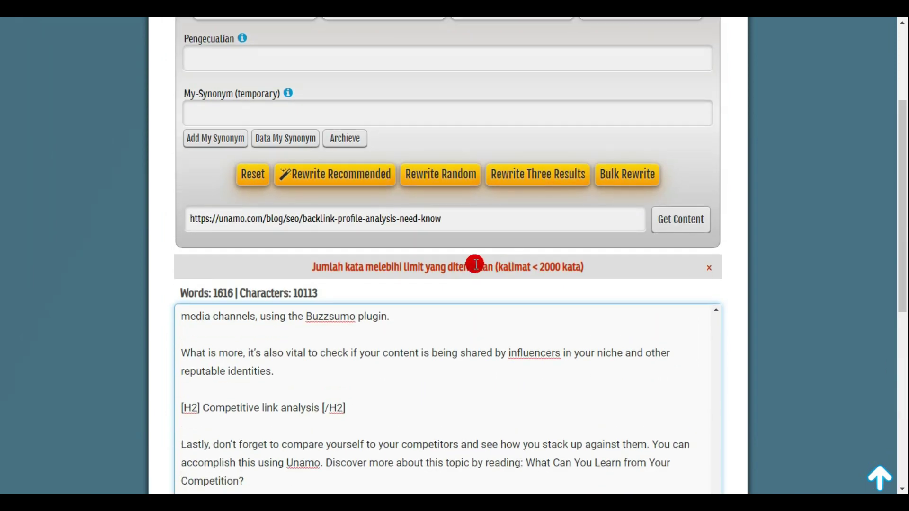
click(327, 177)
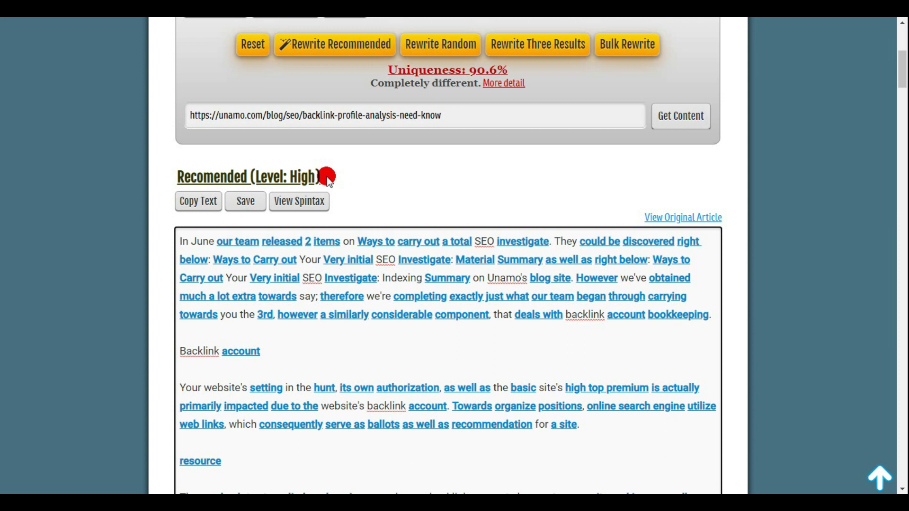
Step: Copy the rewritten text from "In June" through "recommendation for a site." and paste it into the design's Project Description on Autodesk Design Academy
drag(597, 428, 182, 241)
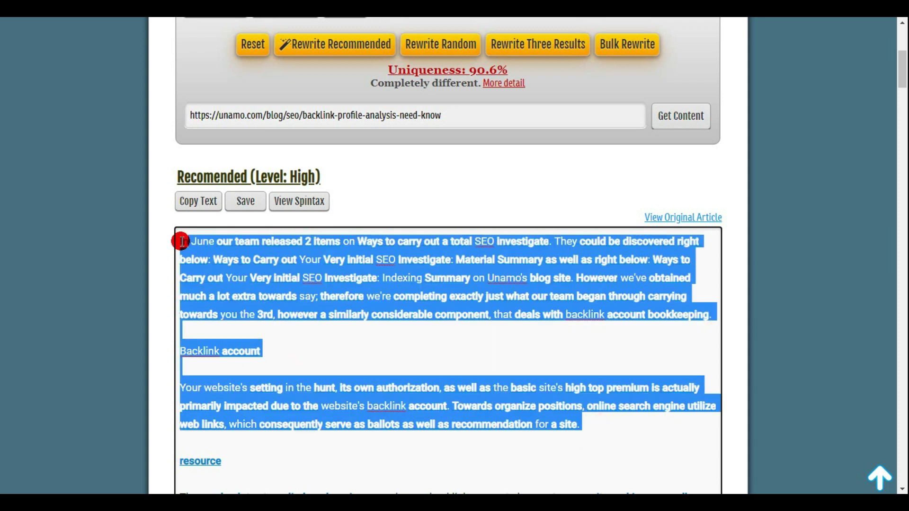
right_click(227, 277)
click(278, 300)
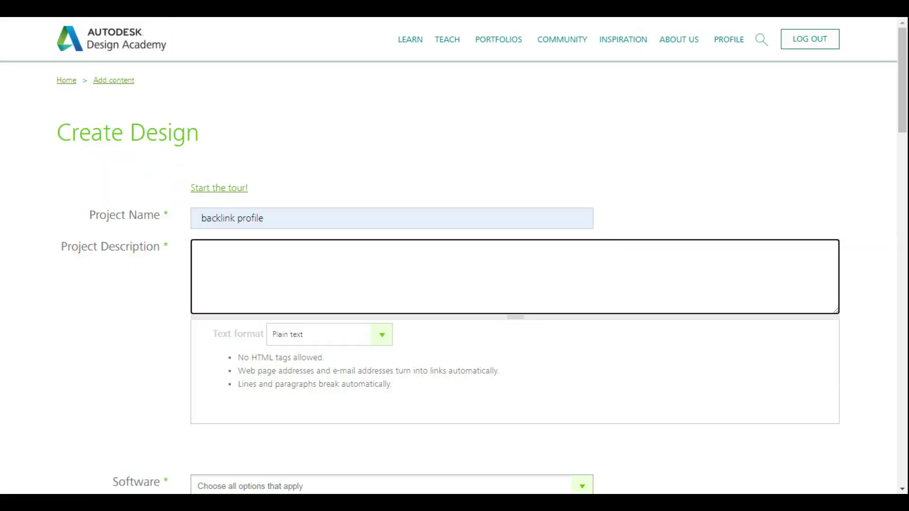
key(ctrl+v)
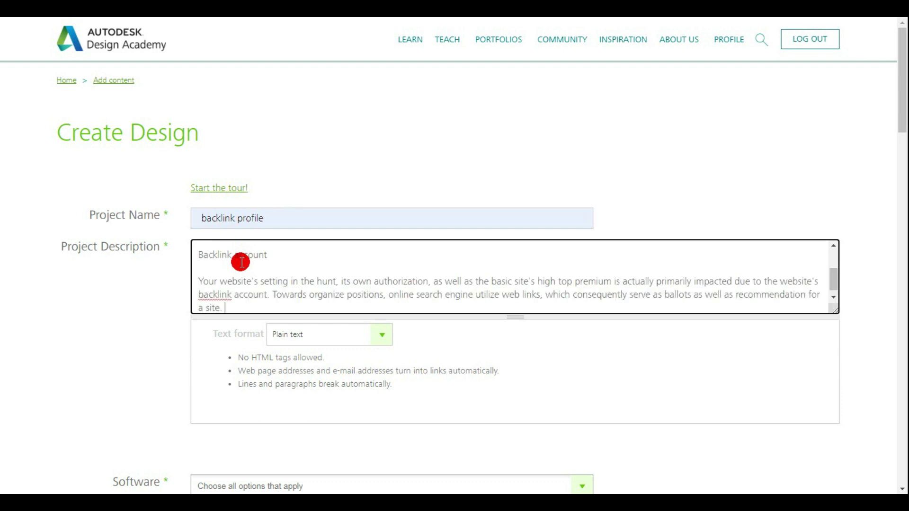
drag(236, 257, 265, 256)
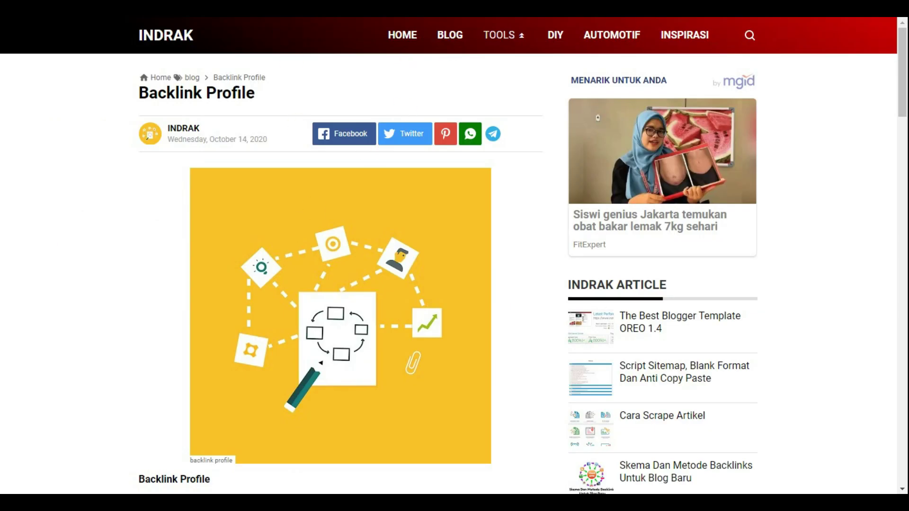
right_click(234, 19)
click(269, 29)
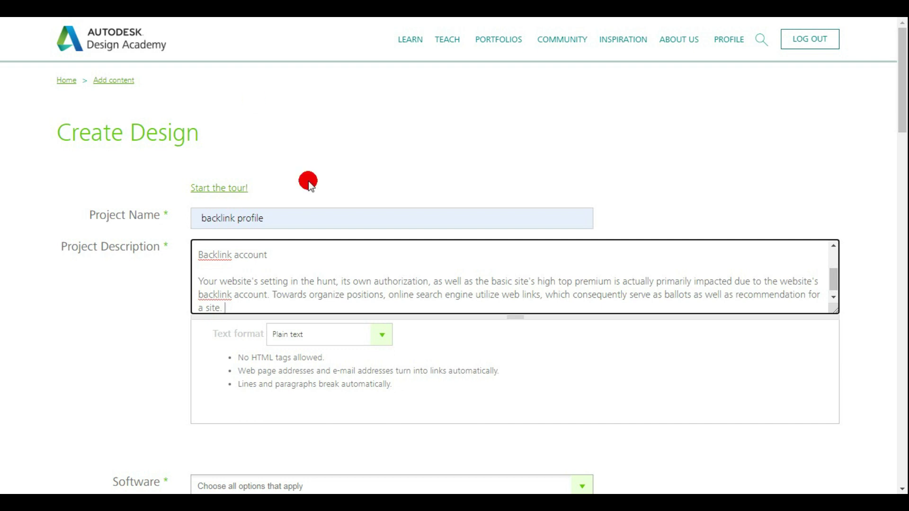
key(ctrl+v)
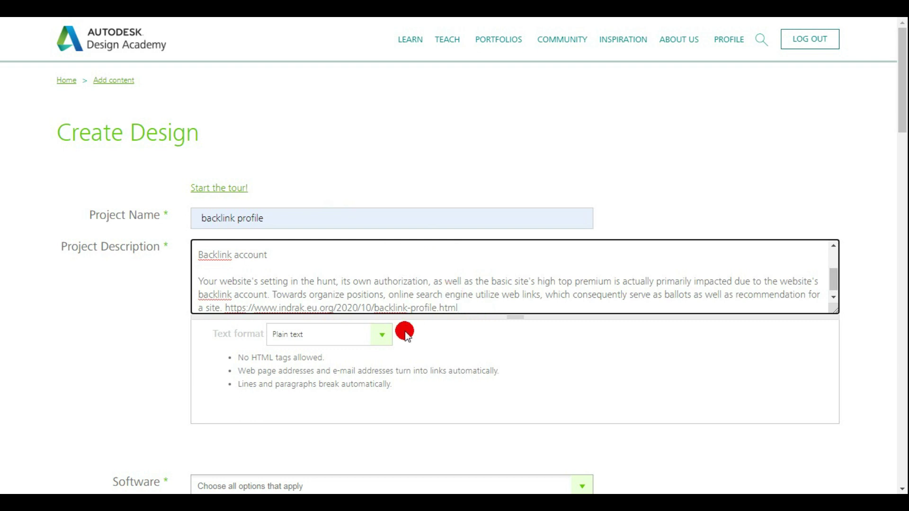
drag(235, 255, 267, 257)
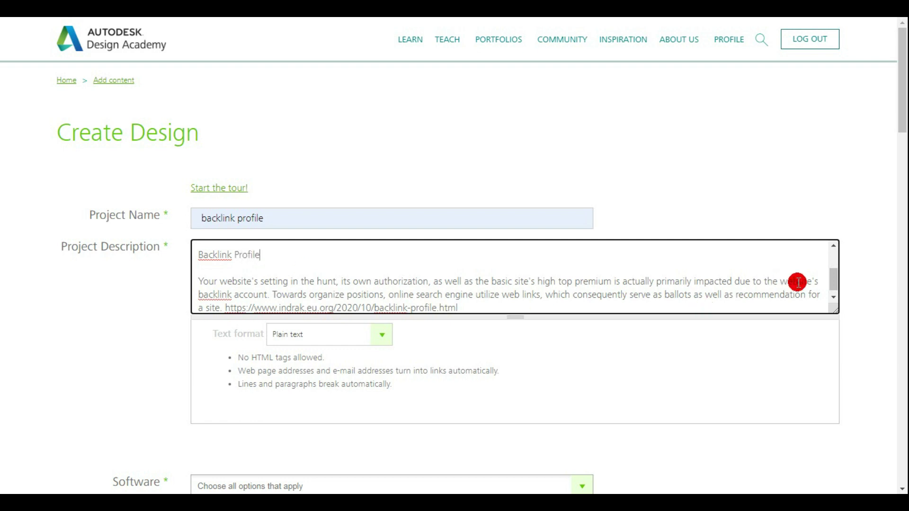
Step: Set the design's Software to 3ds Max and add the topic tag Advanced Design and Development
drag(899, 115, 899, 187)
click(420, 164)
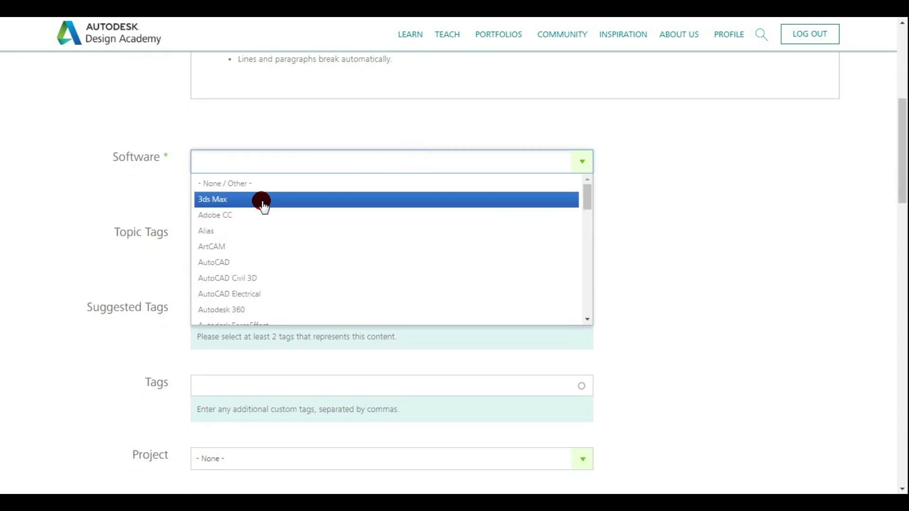
click(236, 201)
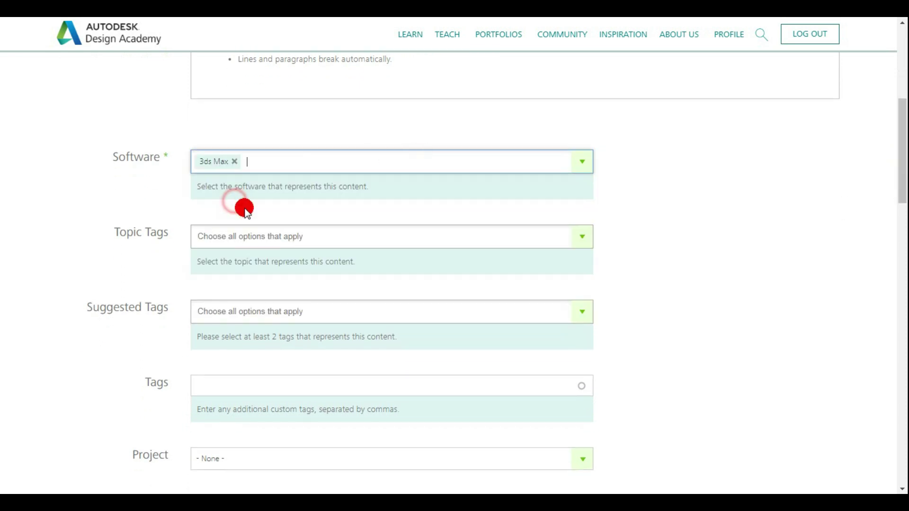
click(278, 237)
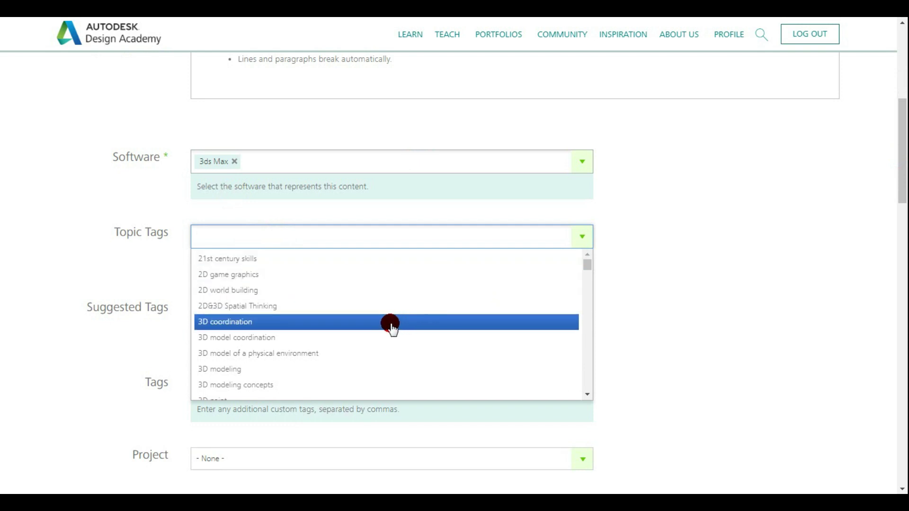
drag(586, 262, 586, 269)
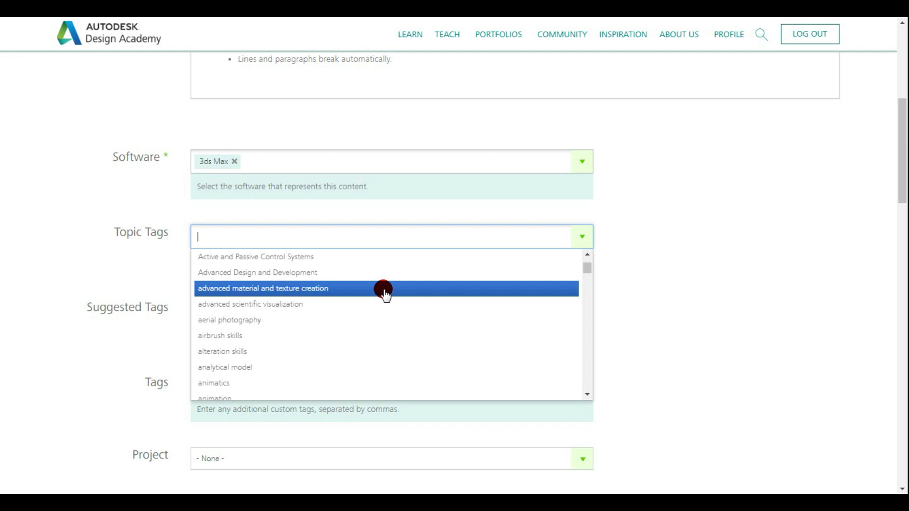
click(378, 274)
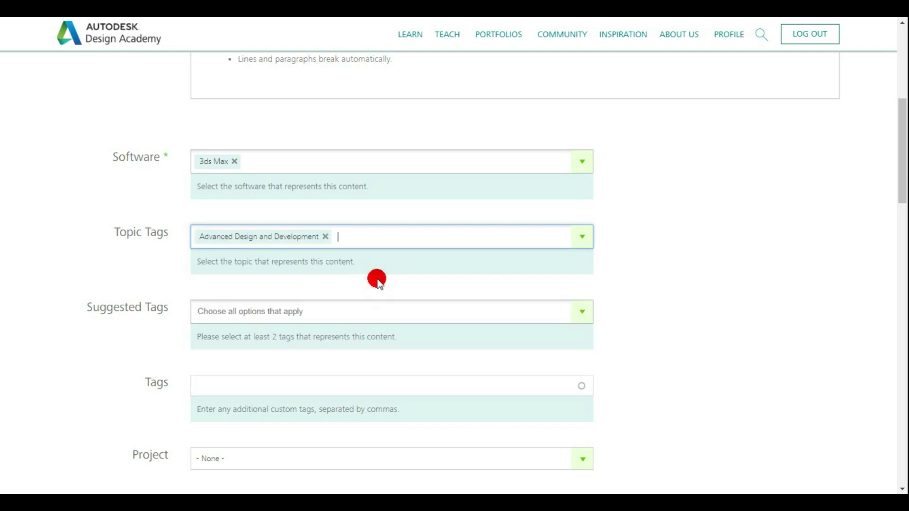
Step: Add the suggested tag 3D and enter the custom tags "backlink profile,backlink seo, backlinks"
click(336, 313)
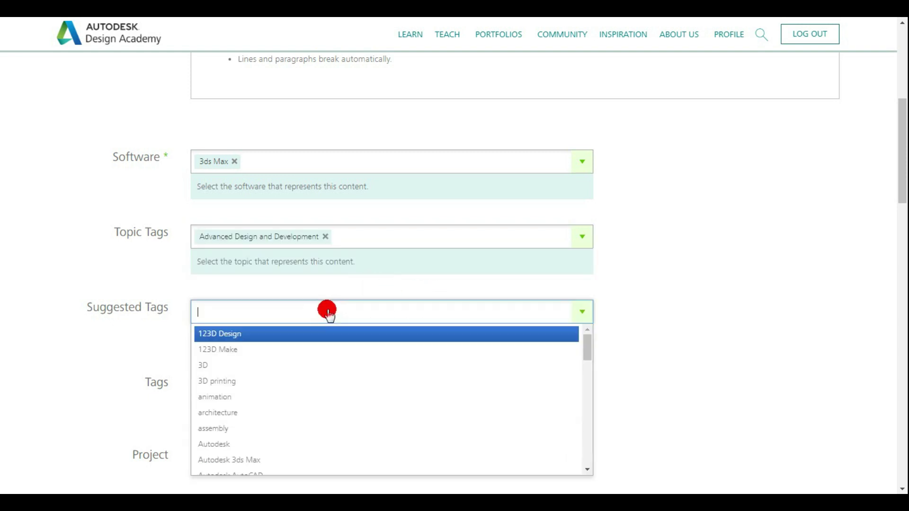
click(260, 367)
click(288, 384)
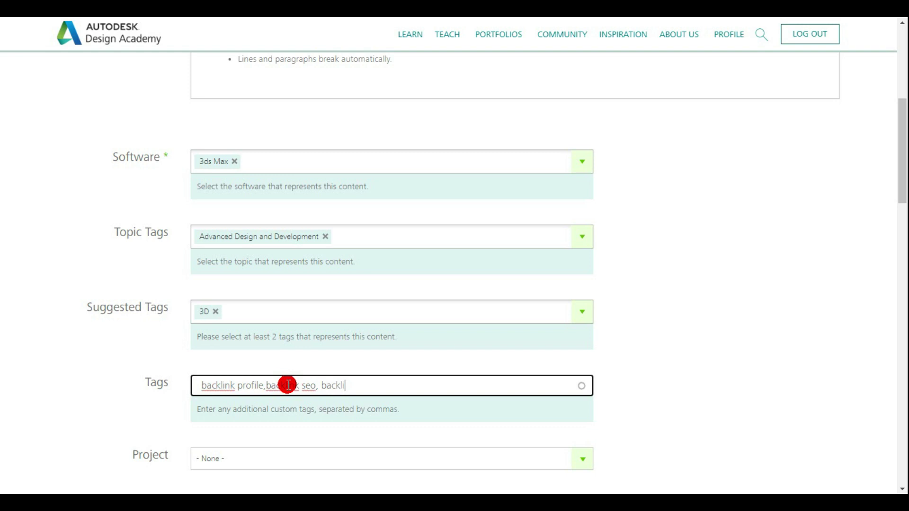
Step: Set the Project to "Color: Graphic Icon" and the Field to Architecture
drag(903, 189, 904, 256)
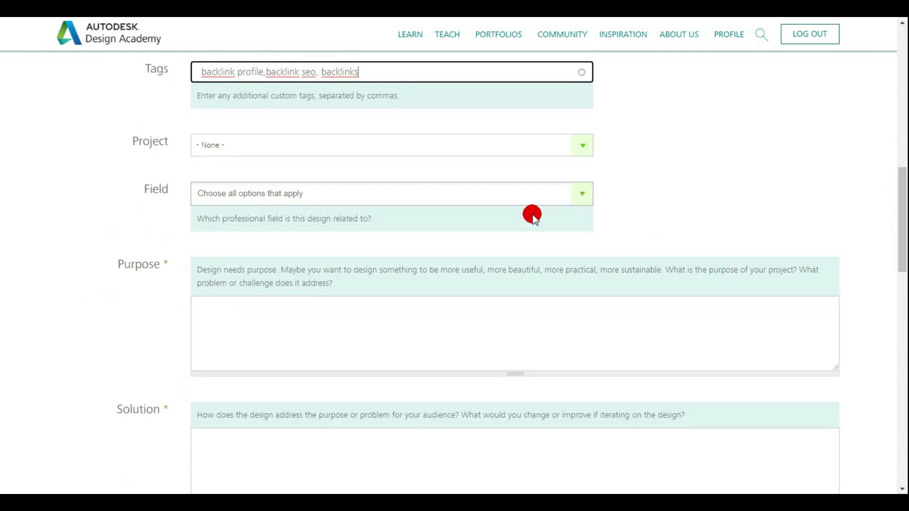
click(459, 139)
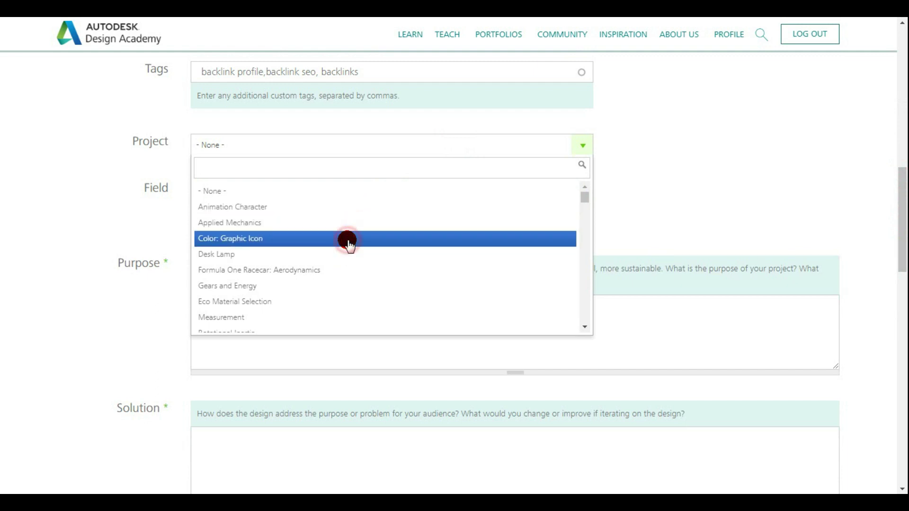
click(348, 240)
click(324, 192)
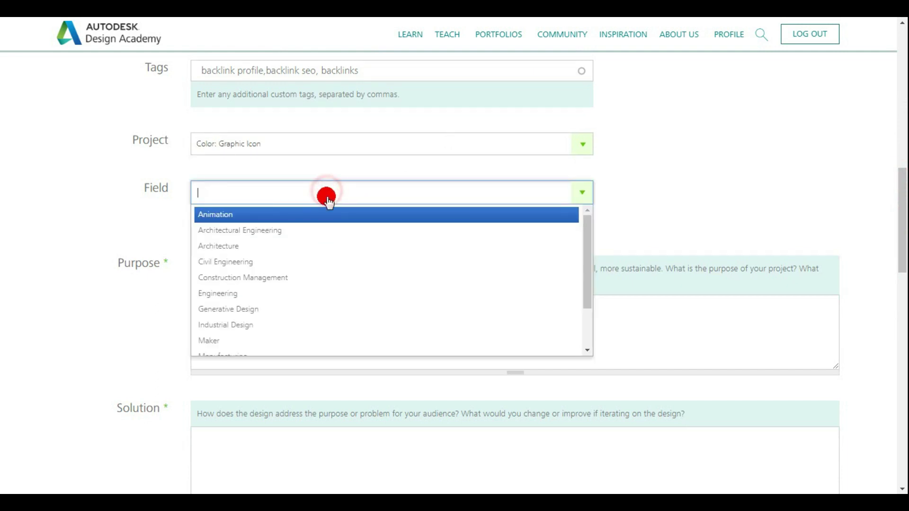
click(300, 243)
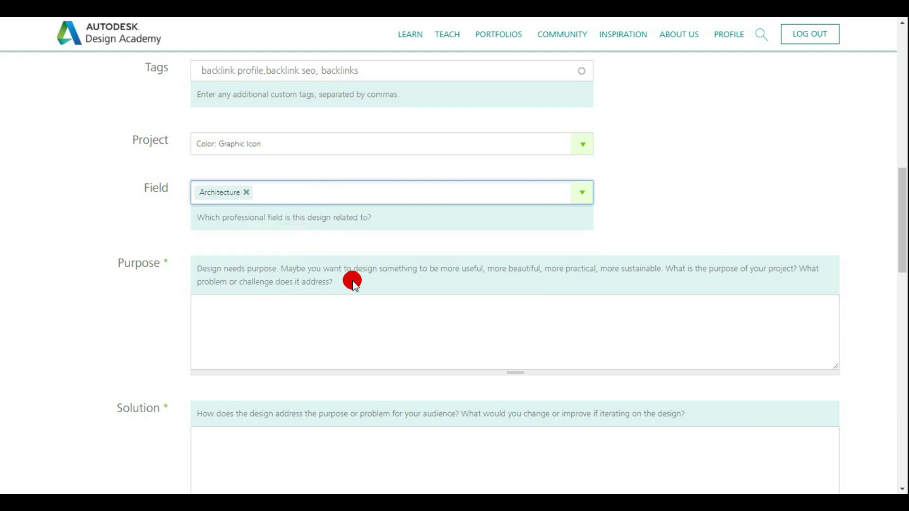
Step: Copy the next rewritten passage from the article spinner, ending at "greatest ordered degree.", and paste it into the Purpose field
click(308, 322)
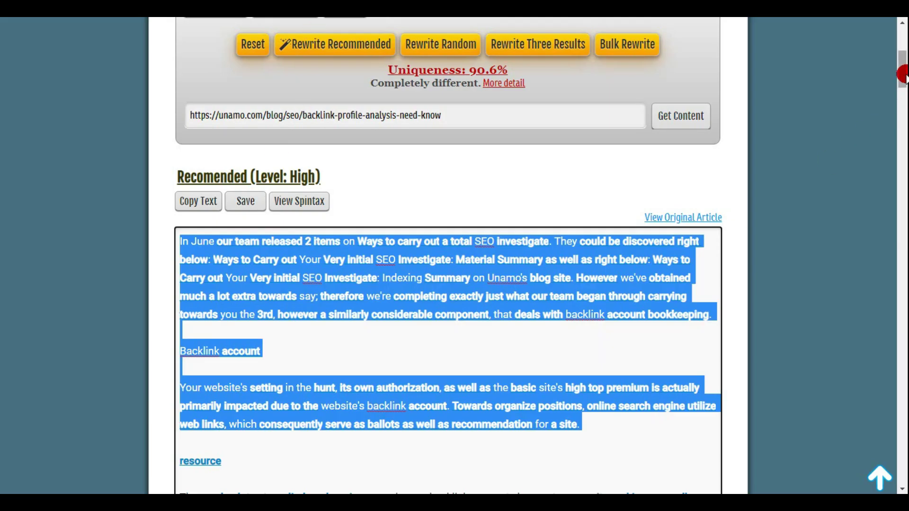
scroll(899, 84, down, 6)
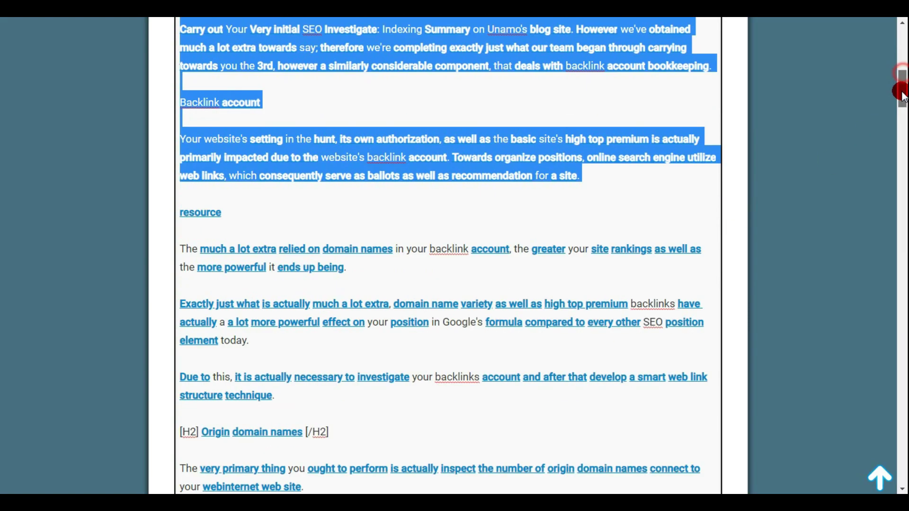
drag(180, 173, 558, 270)
right_click(298, 248)
click(314, 270)
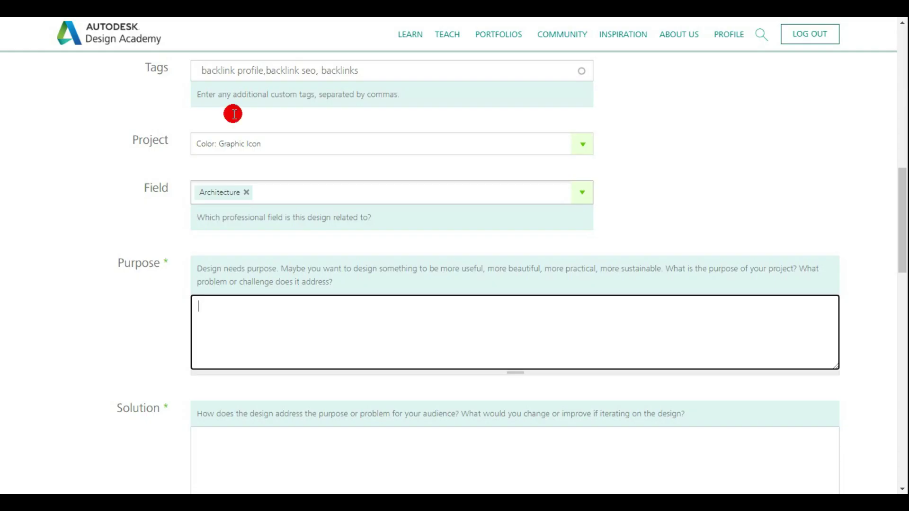
key(ctrl+v)
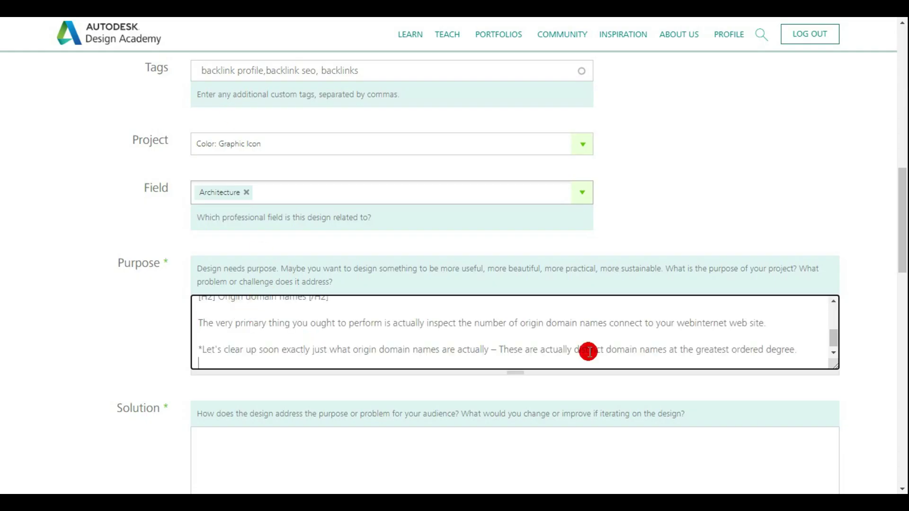
Step: Remove the [H2] and [/H2] tags around the "Origin domain names" heading in the Purpose text
click(834, 338)
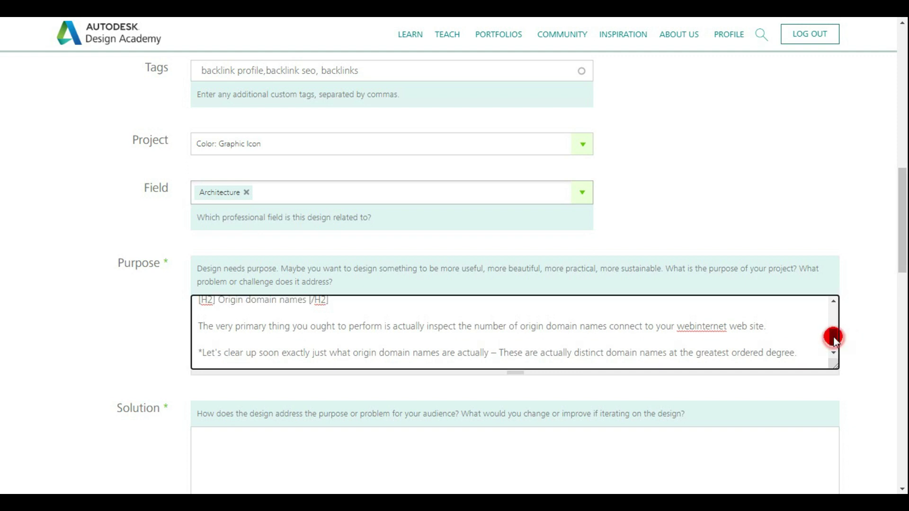
scroll(613, 325, up, 1)
drag(307, 320, 340, 321)
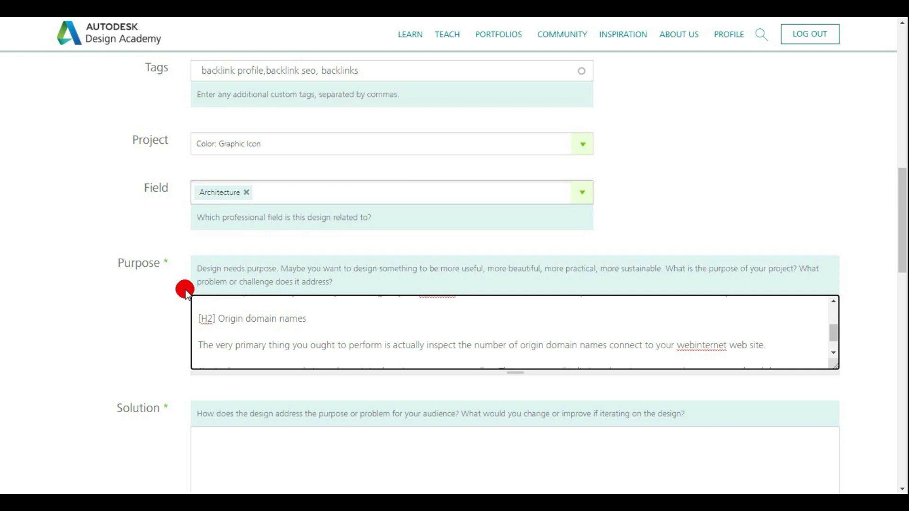
drag(218, 319, 200, 319)
key(BackSpace)
mouse_move(832, 332)
mouse_down()
mouse_move(837, 311)
mouse_move(839, 324)
mouse_up()
Step: Copy the next rewritten passage from the article spinner, ending at "private web links variety.", and paste it into the Solution field
drag(905, 256, 903, 301)
click(390, 218)
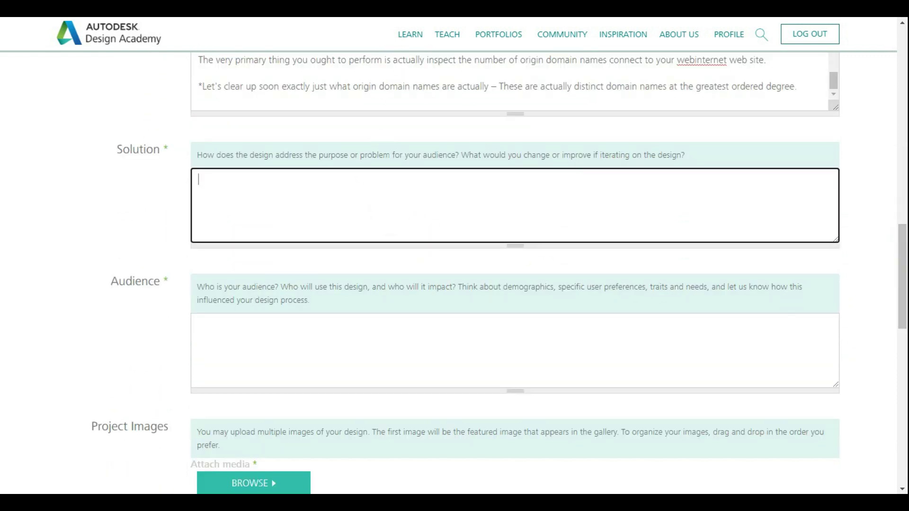
key(alt+Tab)
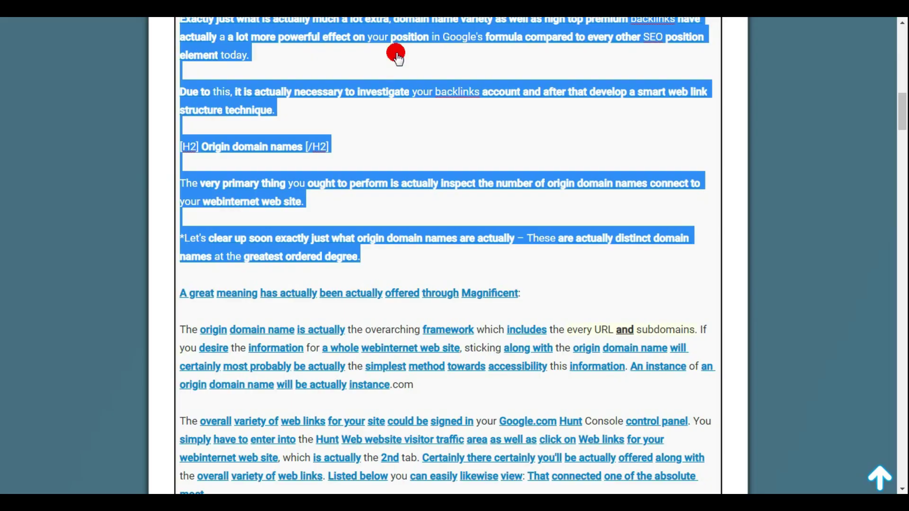
click(170, 293)
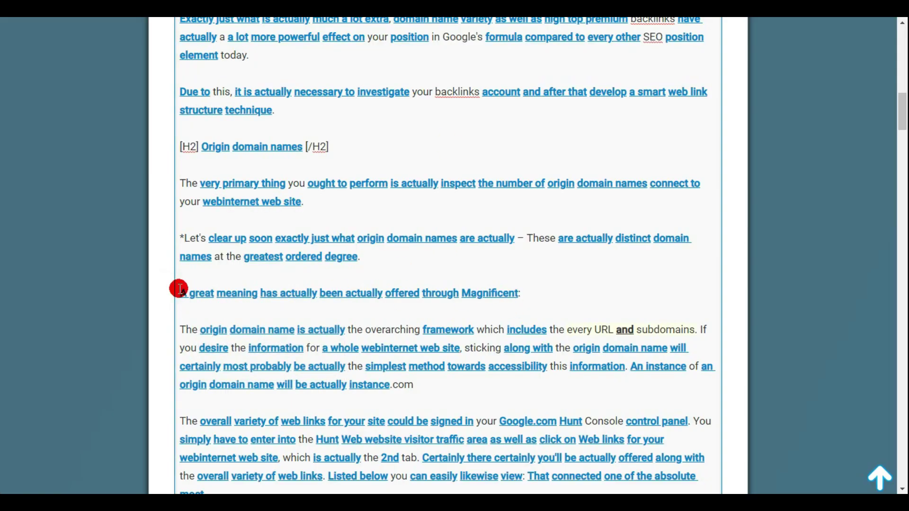
drag(179, 290, 422, 418)
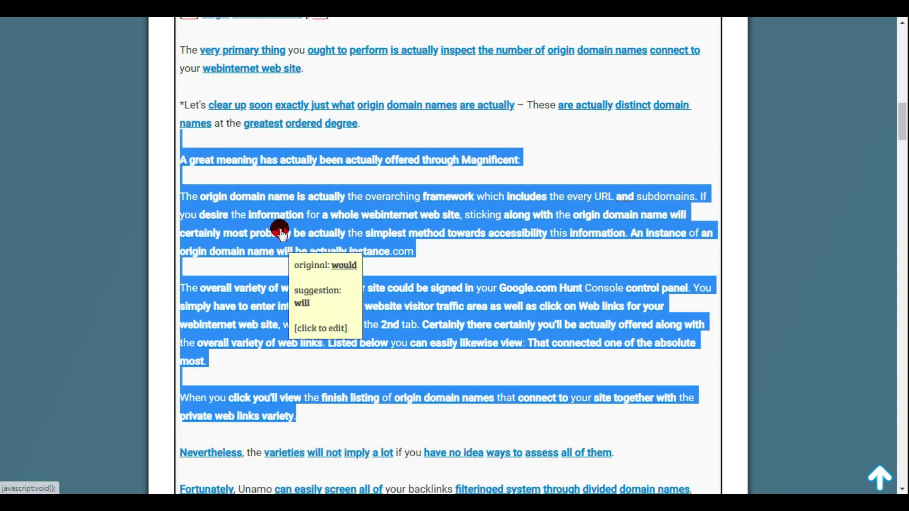
right_click(280, 230)
click(315, 328)
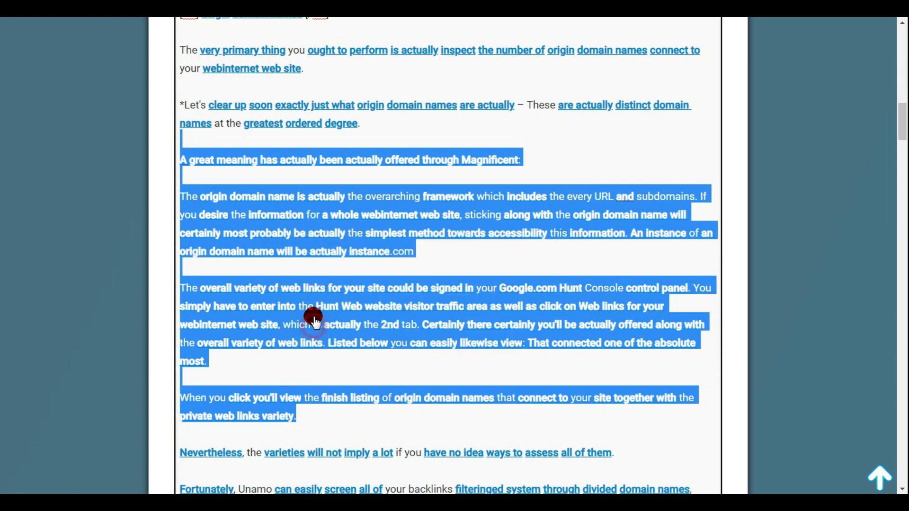
key(ctrl+Tab)
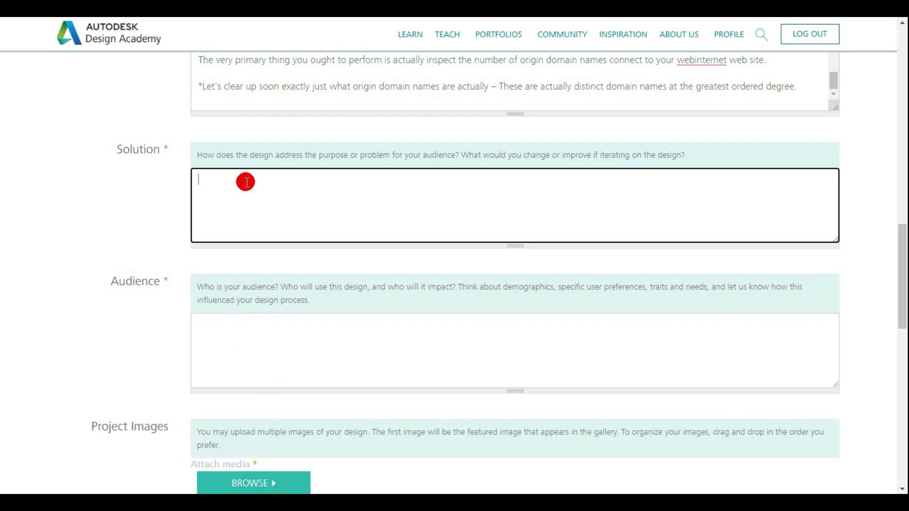
key(ctrl+v)
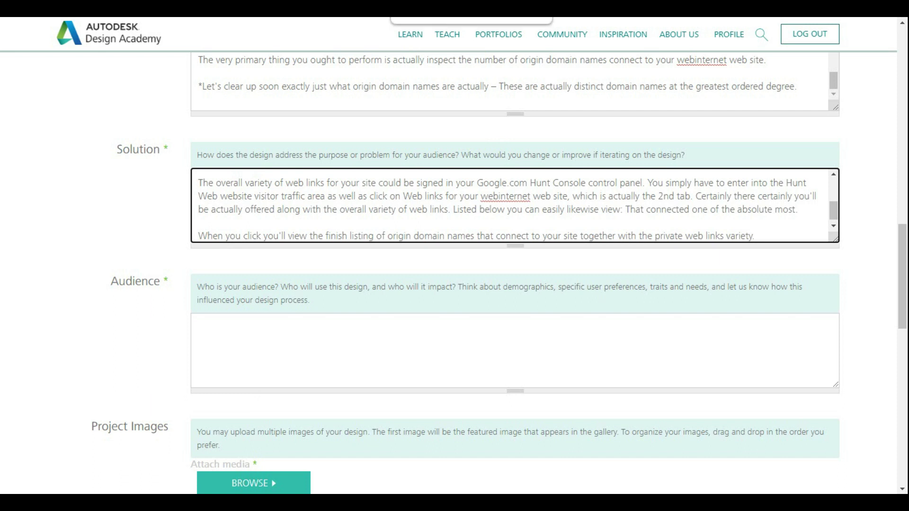
Step: Copy the following rewritten passage from the article spinner, from "Nevertheless, the varieties" to "Google's formula today.", and paste it into the Audience field
key(ctrl+Tab)
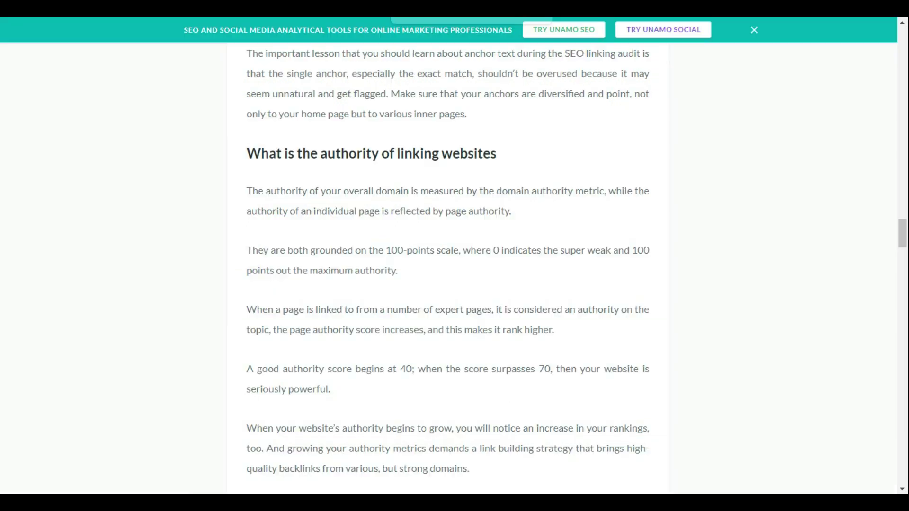
key(ctrl+Tab)
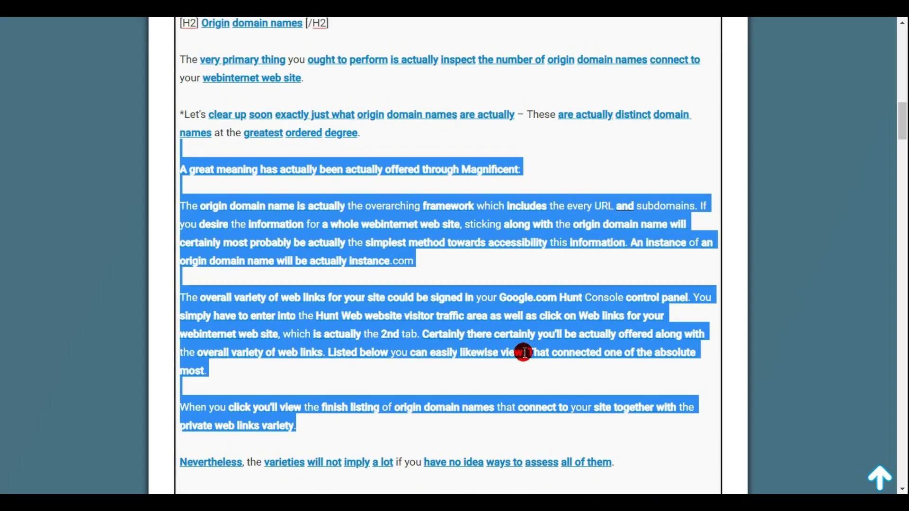
scroll(525, 351, down, 4)
drag(175, 259, 430, 154)
right_click(330, 135)
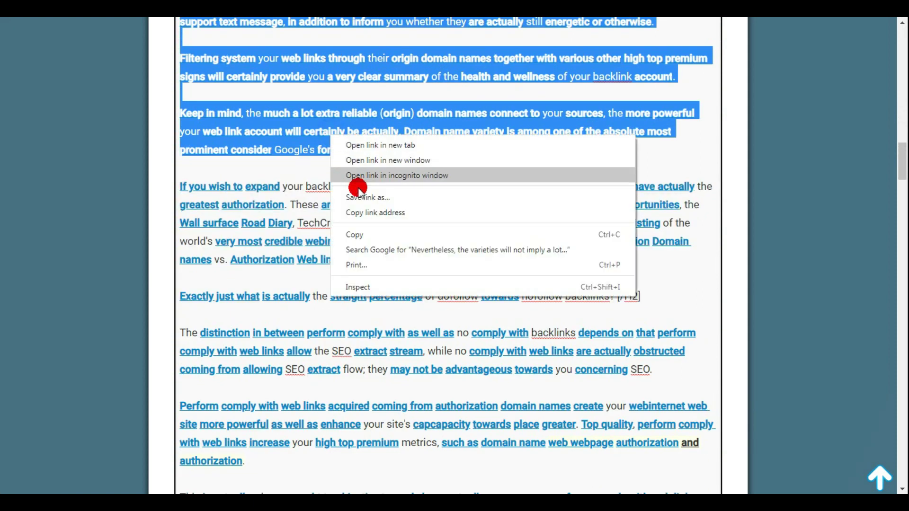
click(368, 235)
key(alt+Tab)
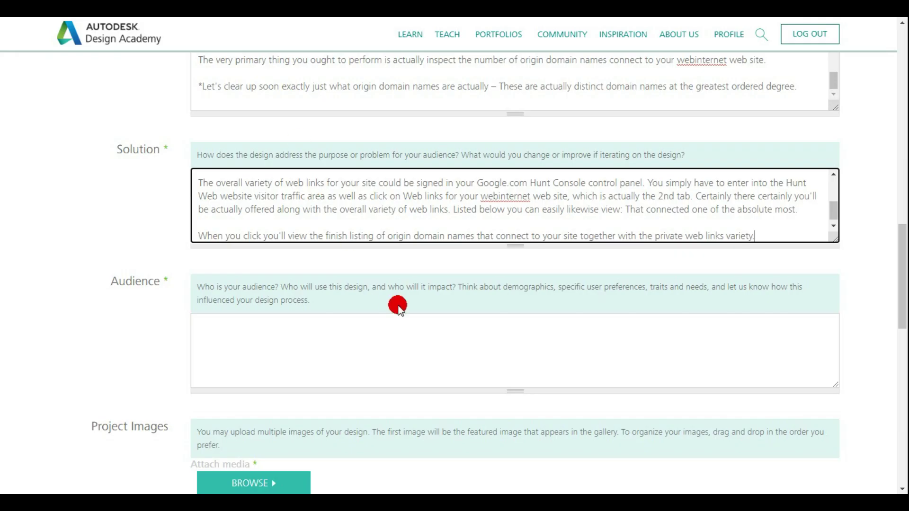
click(260, 337)
key(ctrl+v)
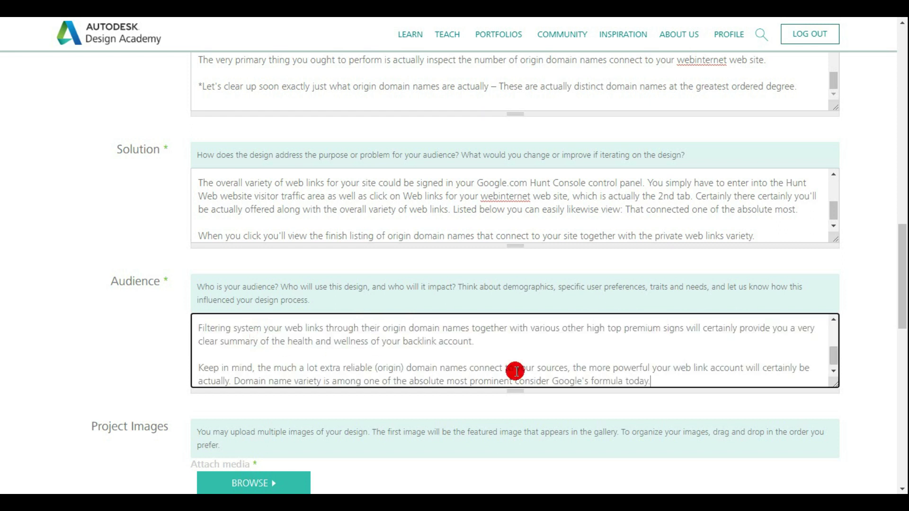
mouse_move(832, 361)
mouse_down()
mouse_move(839, 318)
mouse_move(836, 374)
mouse_up()
Step: Attach the previously uploaded image SEO.jpg from the account's own files to Project Images
drag(902, 274, 903, 348)
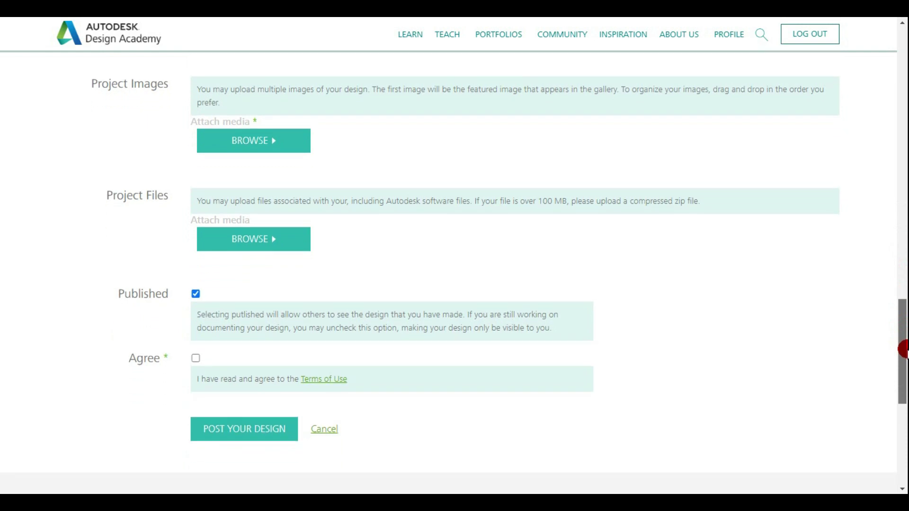
click(255, 149)
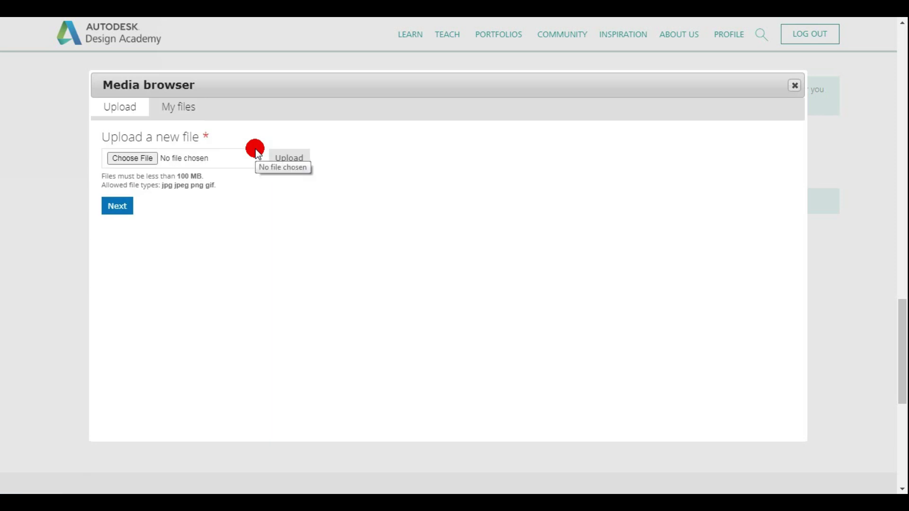
click(187, 110)
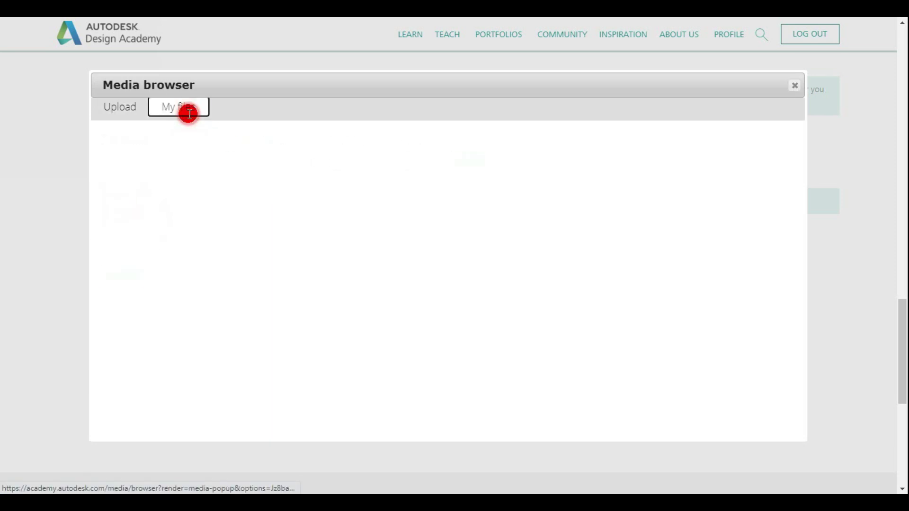
click(137, 239)
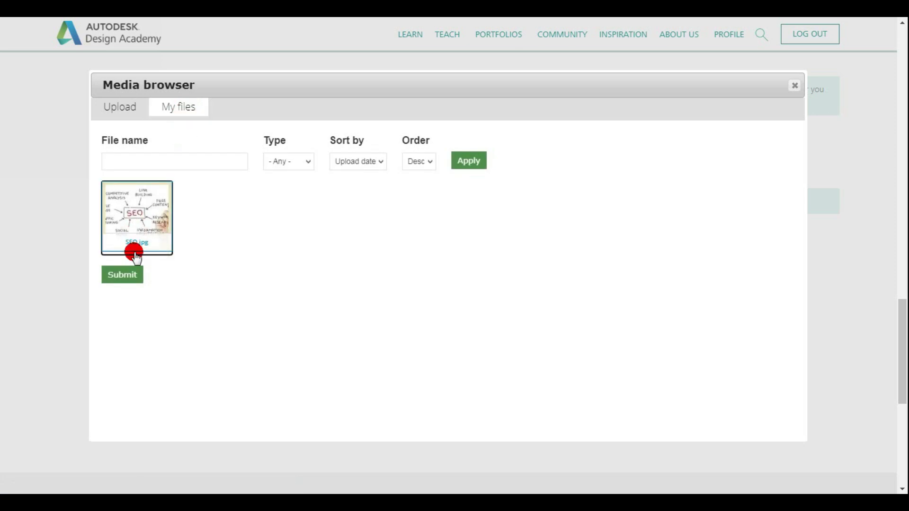
click(124, 274)
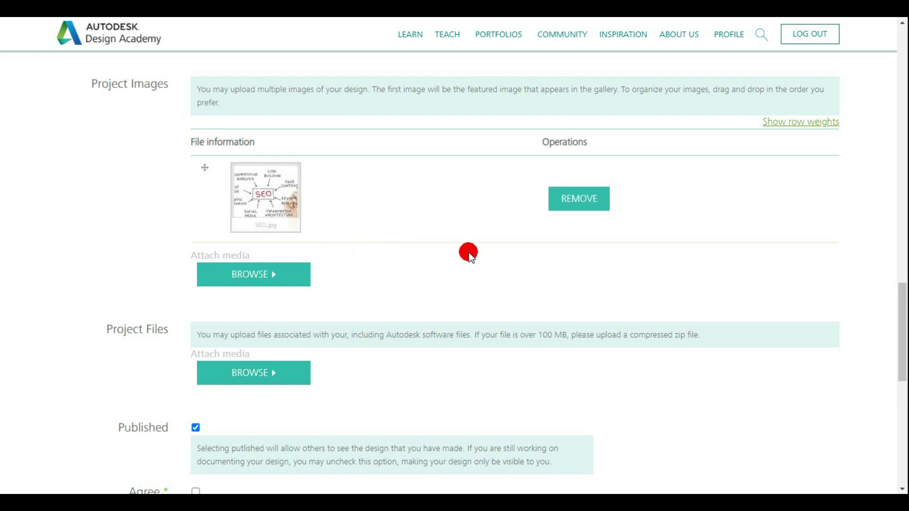
Step: Agree to the Terms of Use and post the design
scroll(424, 304, down, 4)
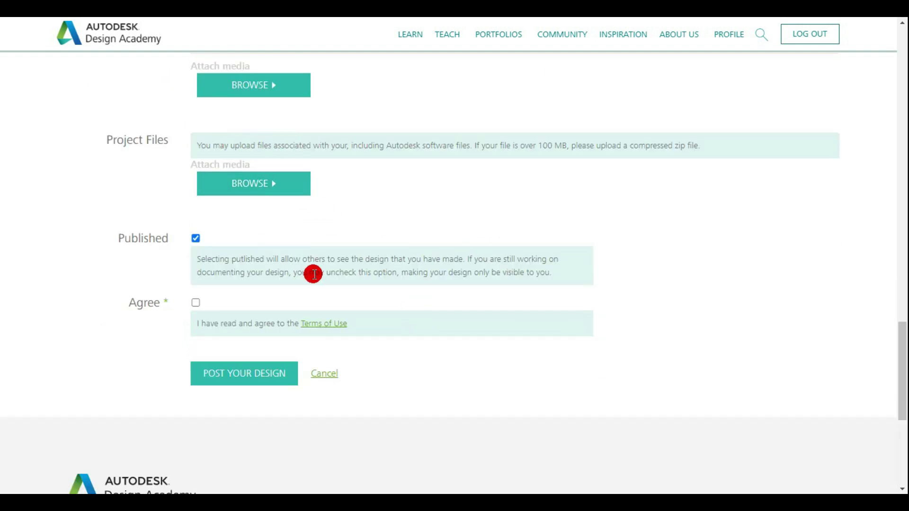
click(196, 303)
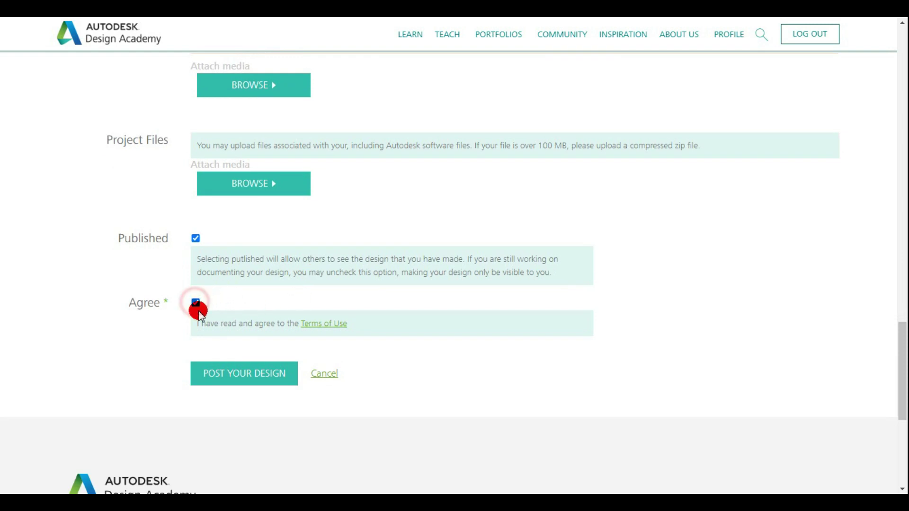
click(242, 377)
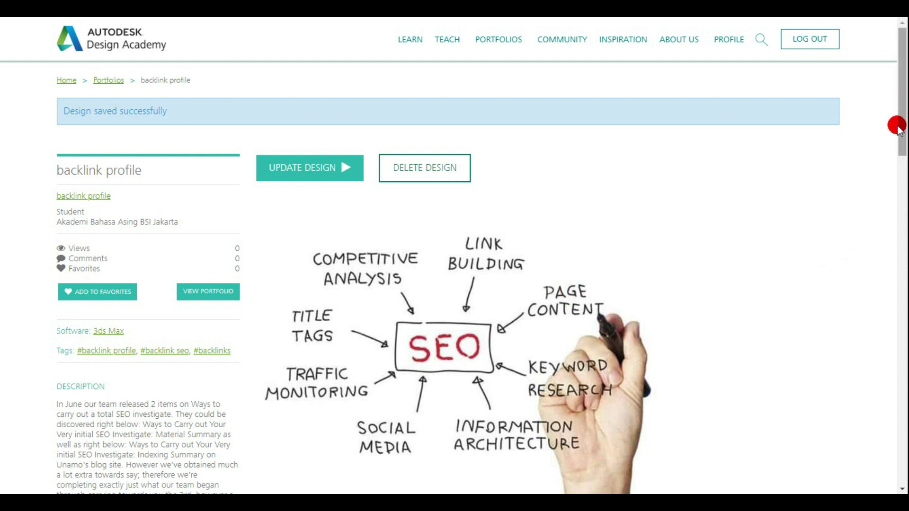
Step: Examine the published design page, including its image, tags, description and website link
drag(904, 108, 901, 177)
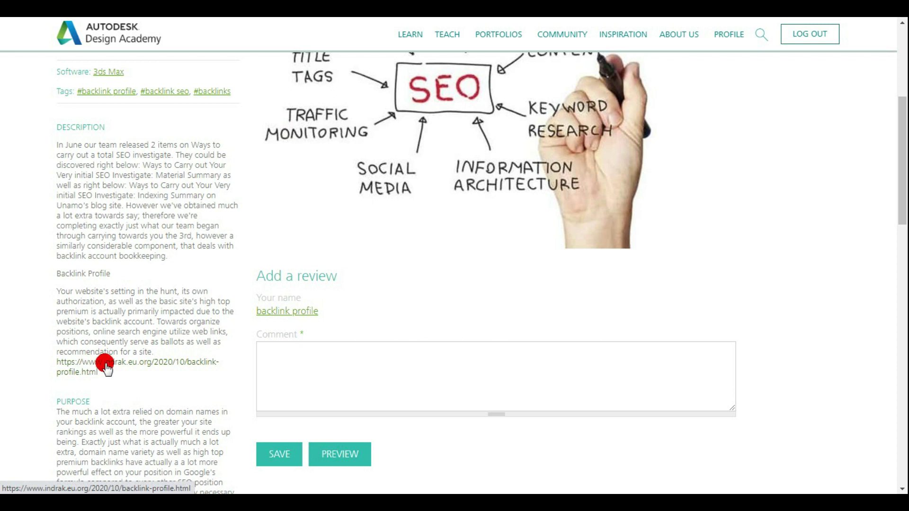
drag(902, 193, 902, 175)
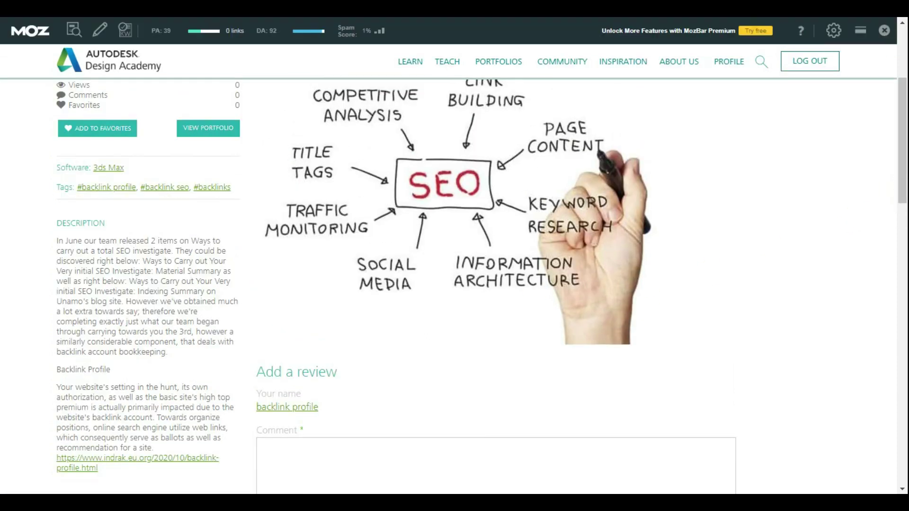
drag(902, 146, 902, 95)
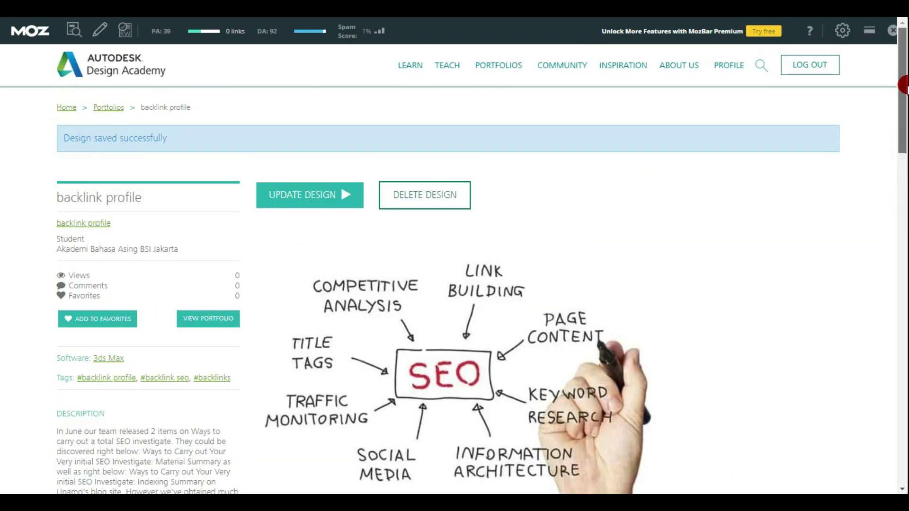
Step: Turn on MozBar highlighting of no-followed and followed links on the published design page
click(101, 29)
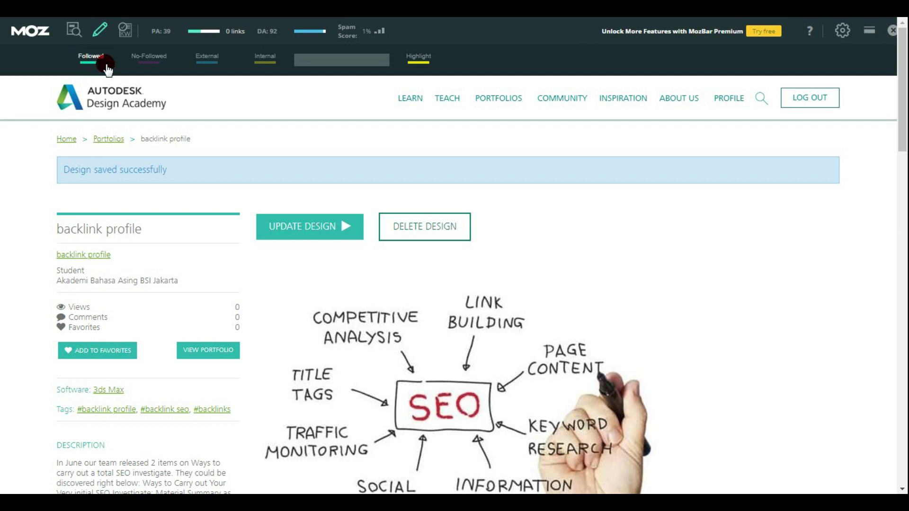
click(149, 68)
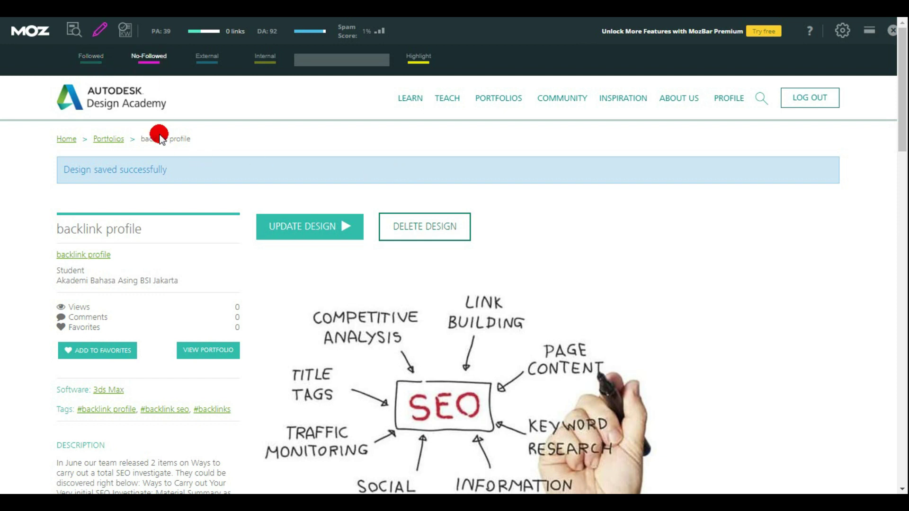
click(91, 64)
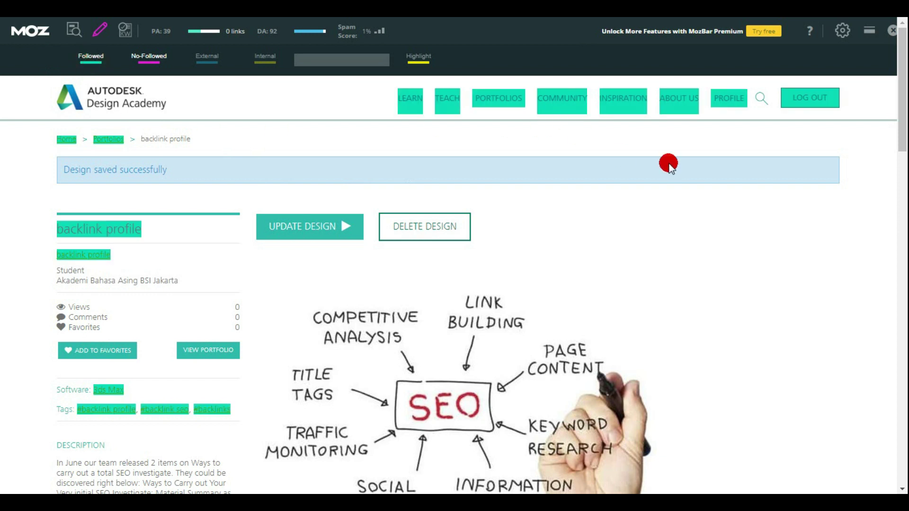
Step: Inspect the page code of the website link at the end of the description
drag(901, 83, 903, 174)
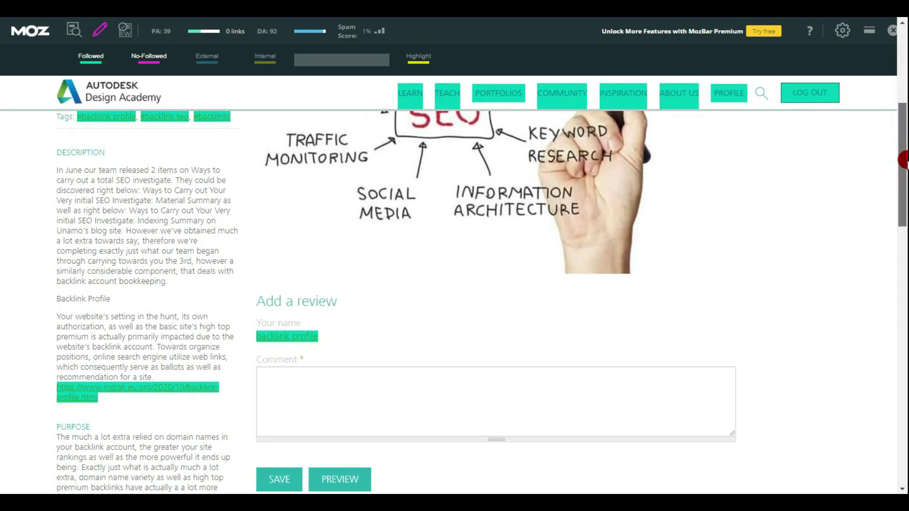
right_click(148, 382)
click(166, 481)
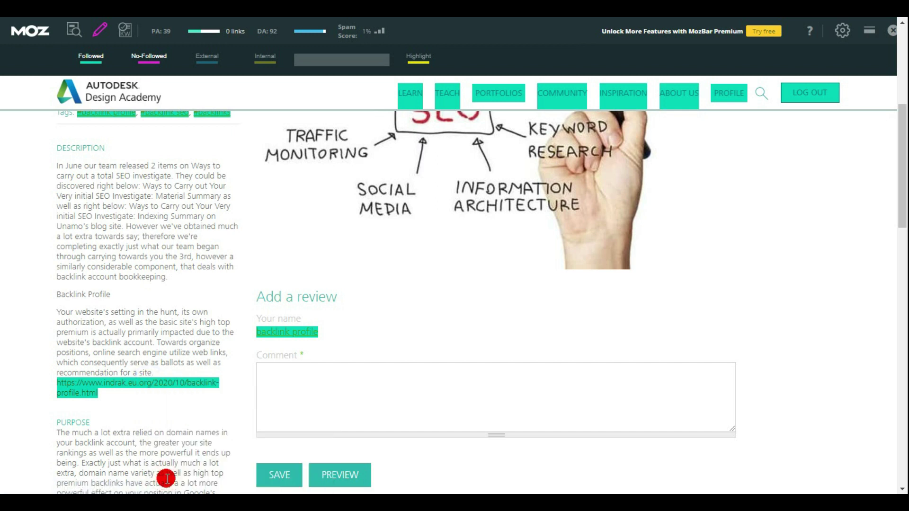